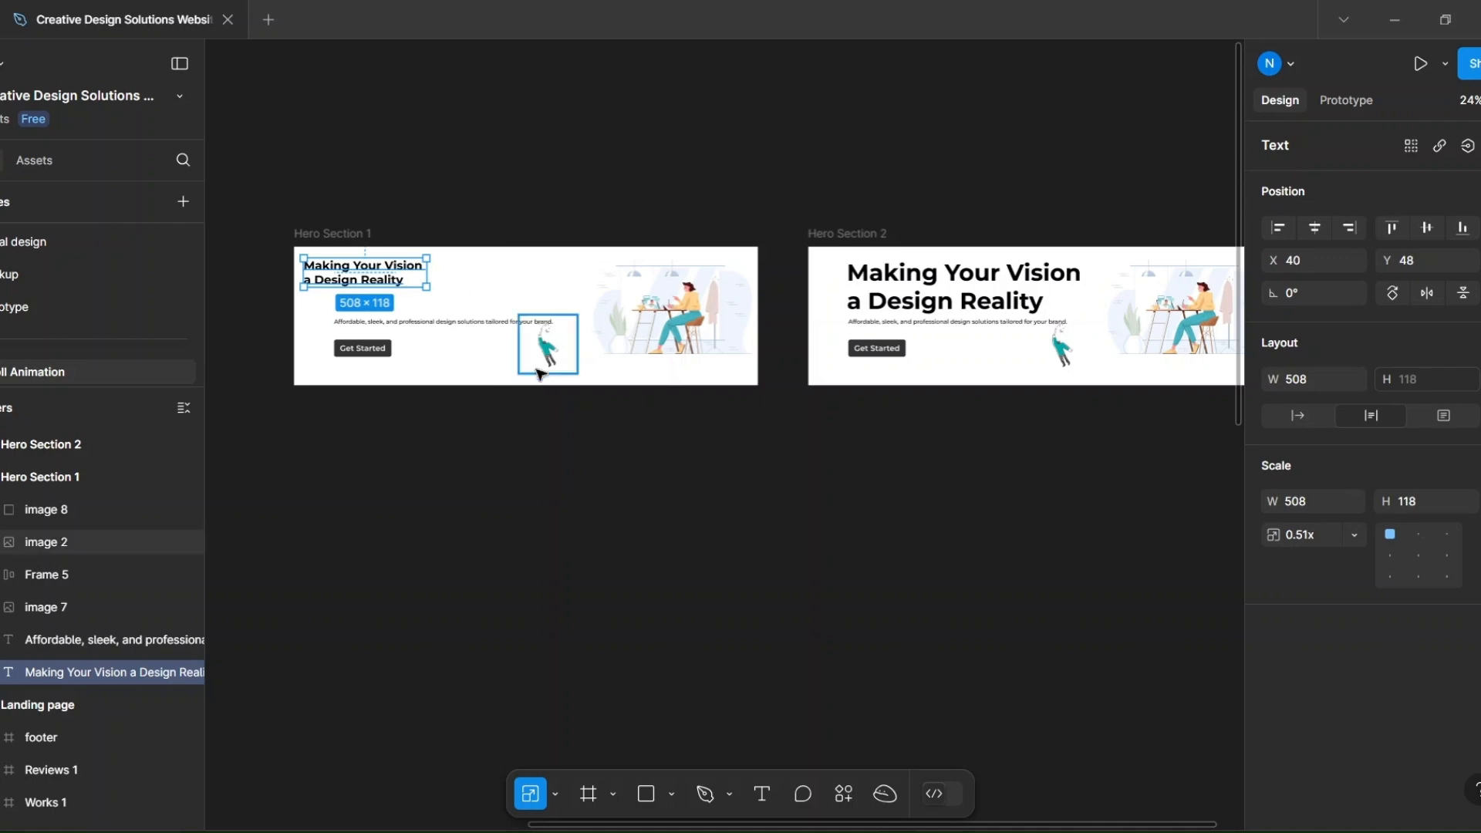
In Hero Section 1, scale down the flying figure and desk illustration, and align the tagline and Get Started button with the heading's left edge.
drag(578, 375, 550, 341)
click(444, 324)
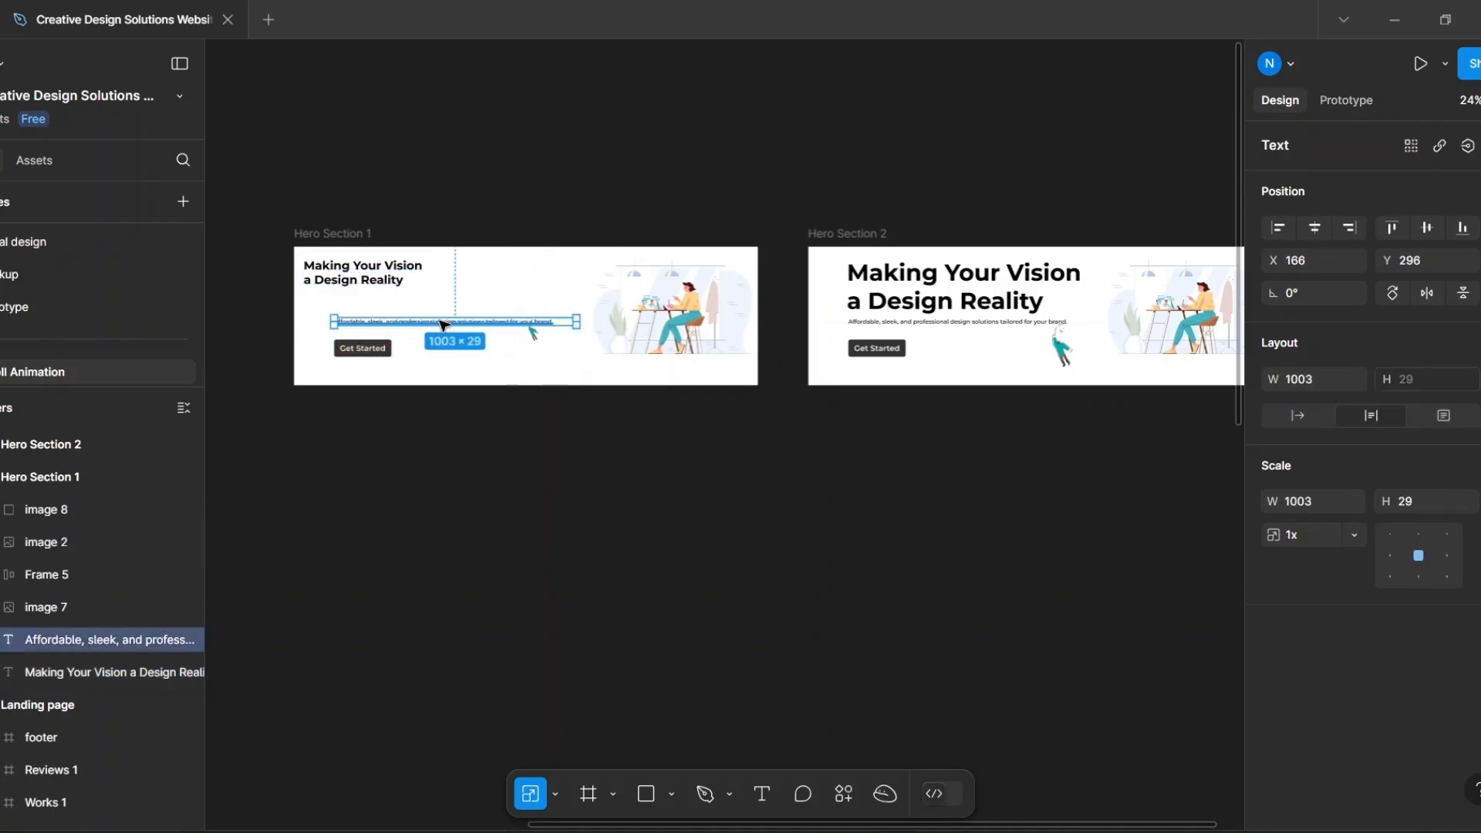
drag(444, 325, 442, 325)
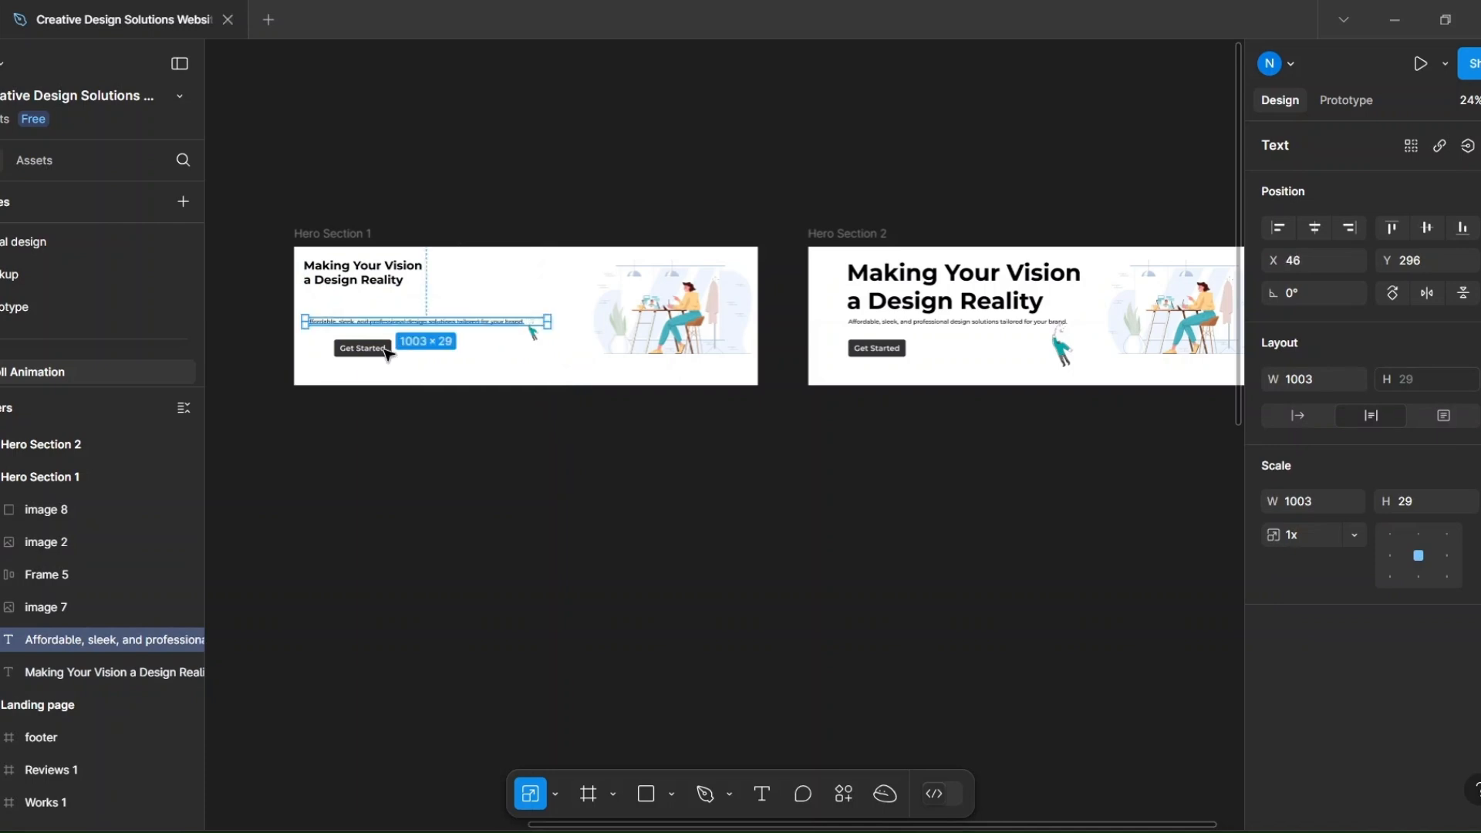
click(368, 352)
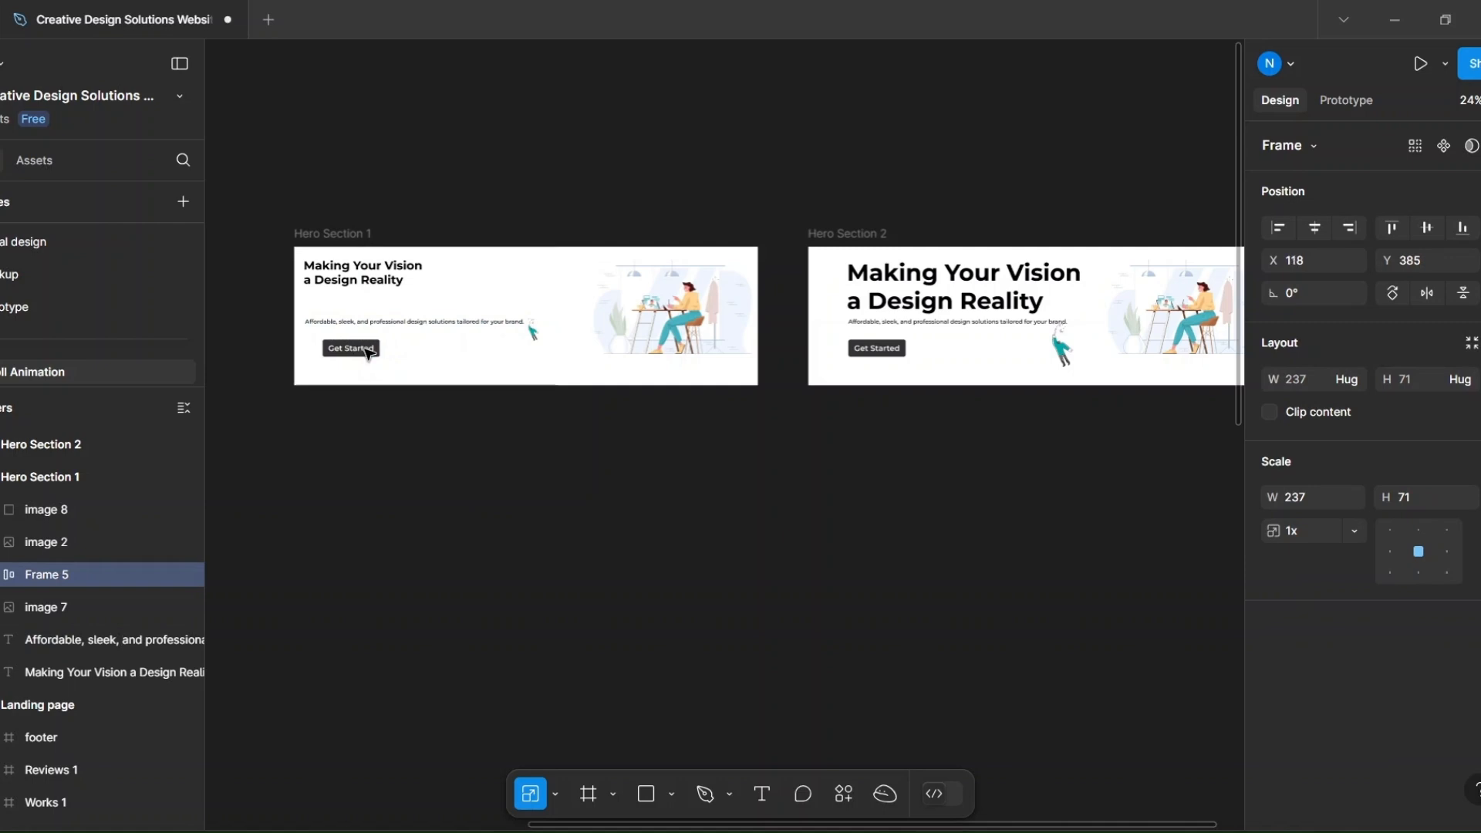
drag(367, 352, 363, 352)
click(610, 349)
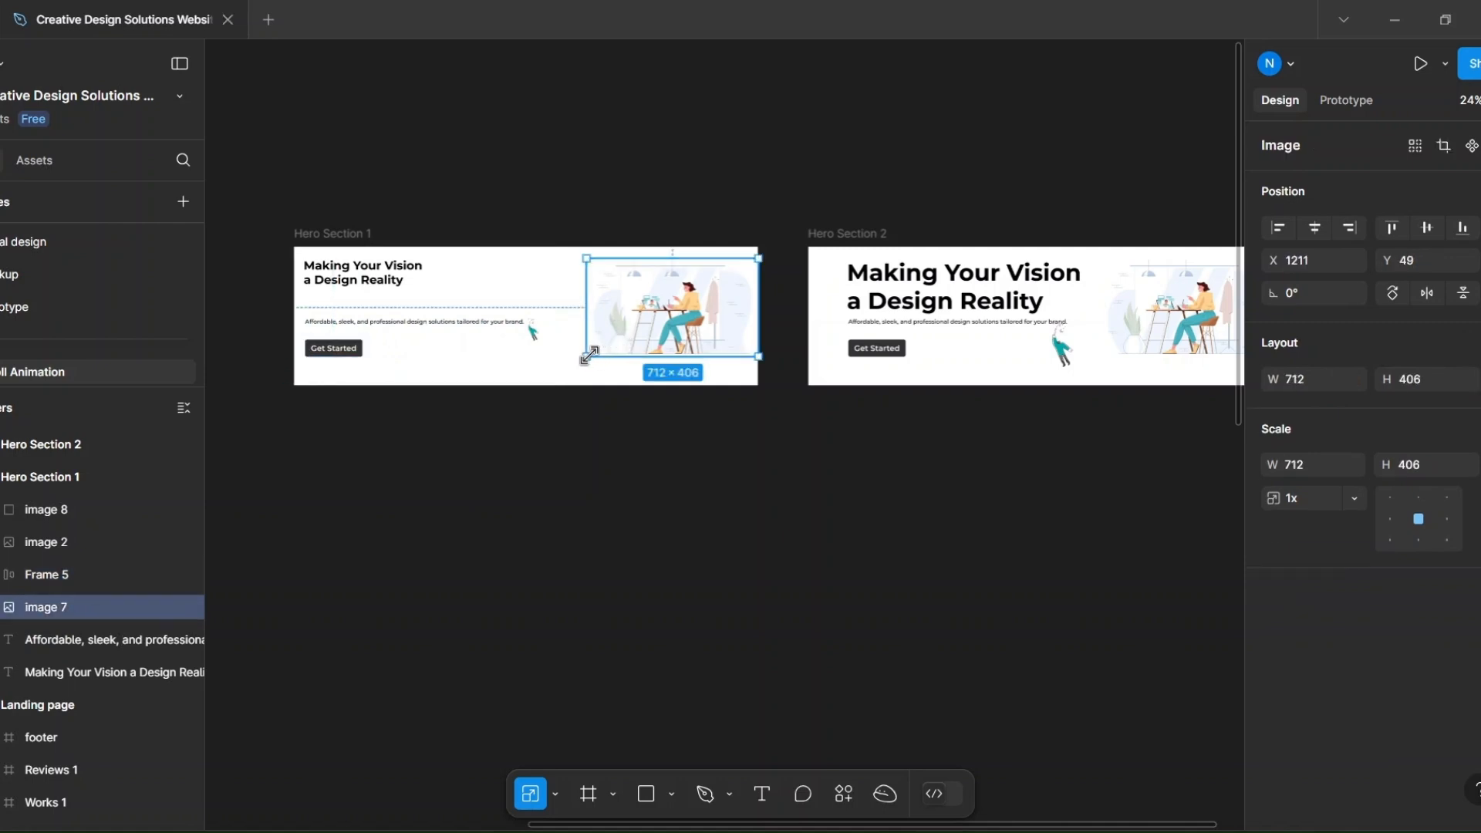
drag(590, 355, 711, 287)
Set the opacity of all five elements inside Hero Section 1 to 0%.
click(340, 322)
key(ctrl+a)
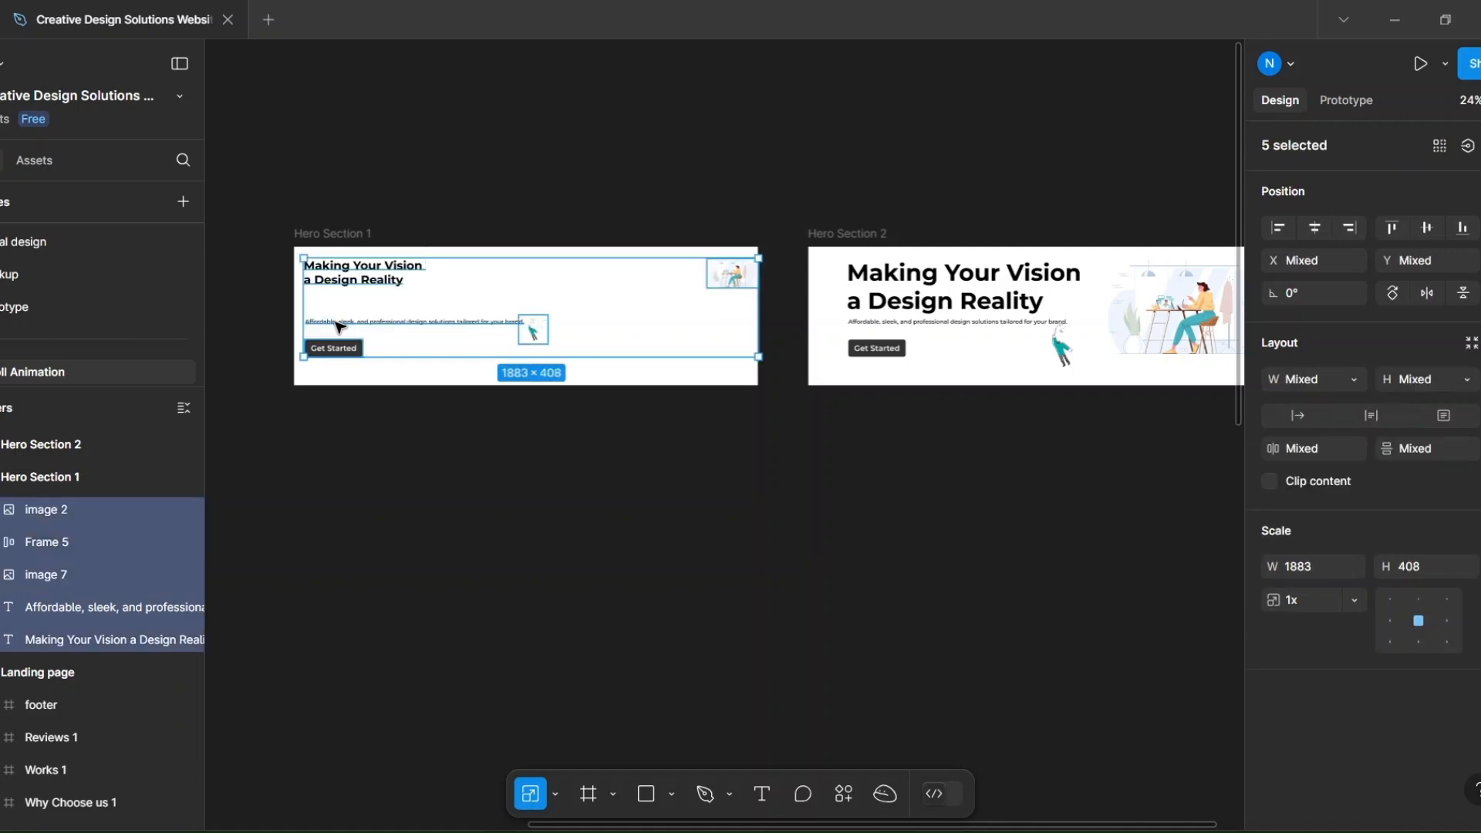
key(v)
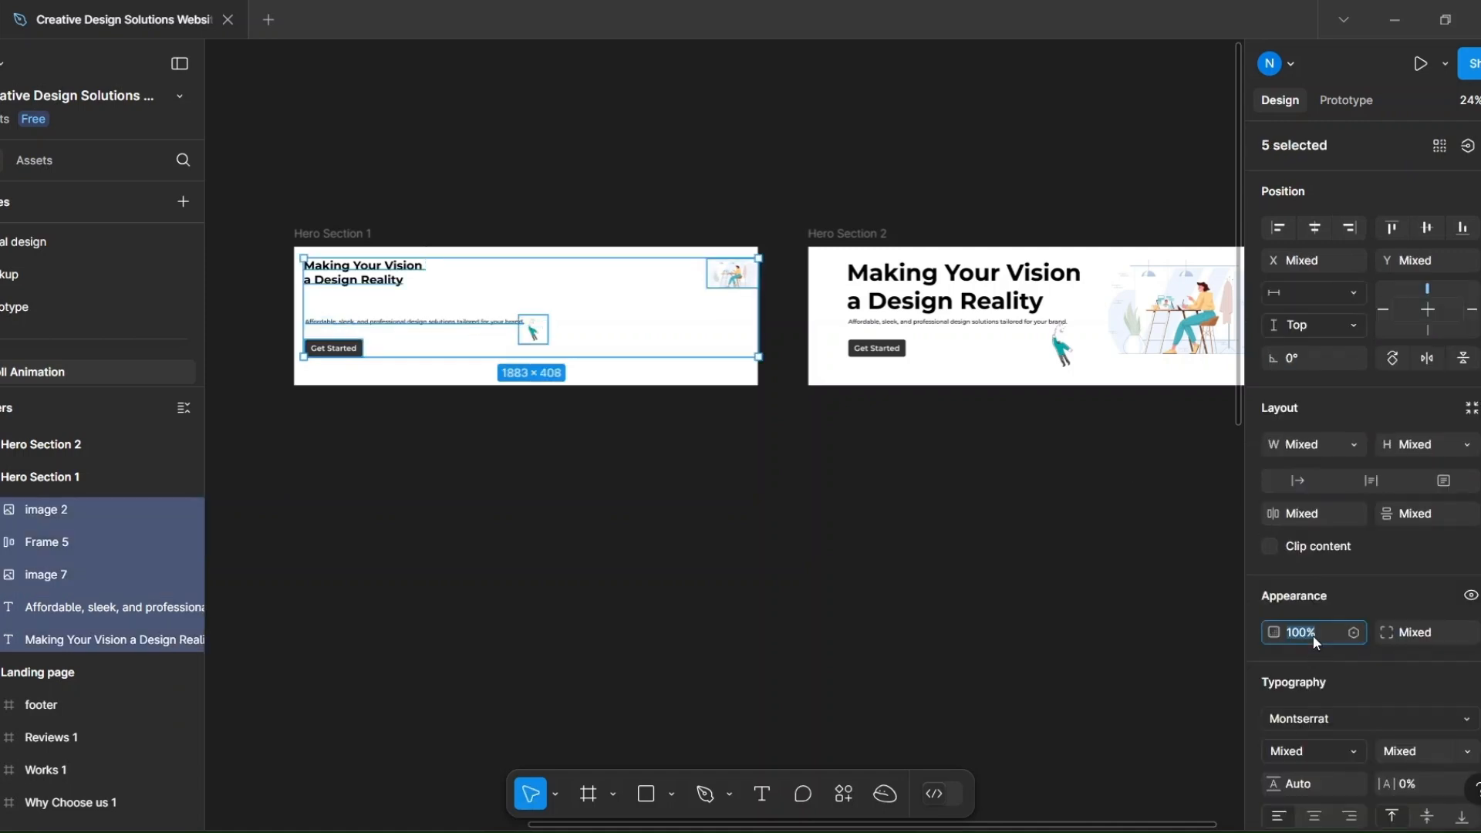
text(0)
key(Return)
Combine the Hero Section 1 and Hero Section 2 frames into a component set.
click(312, 234)
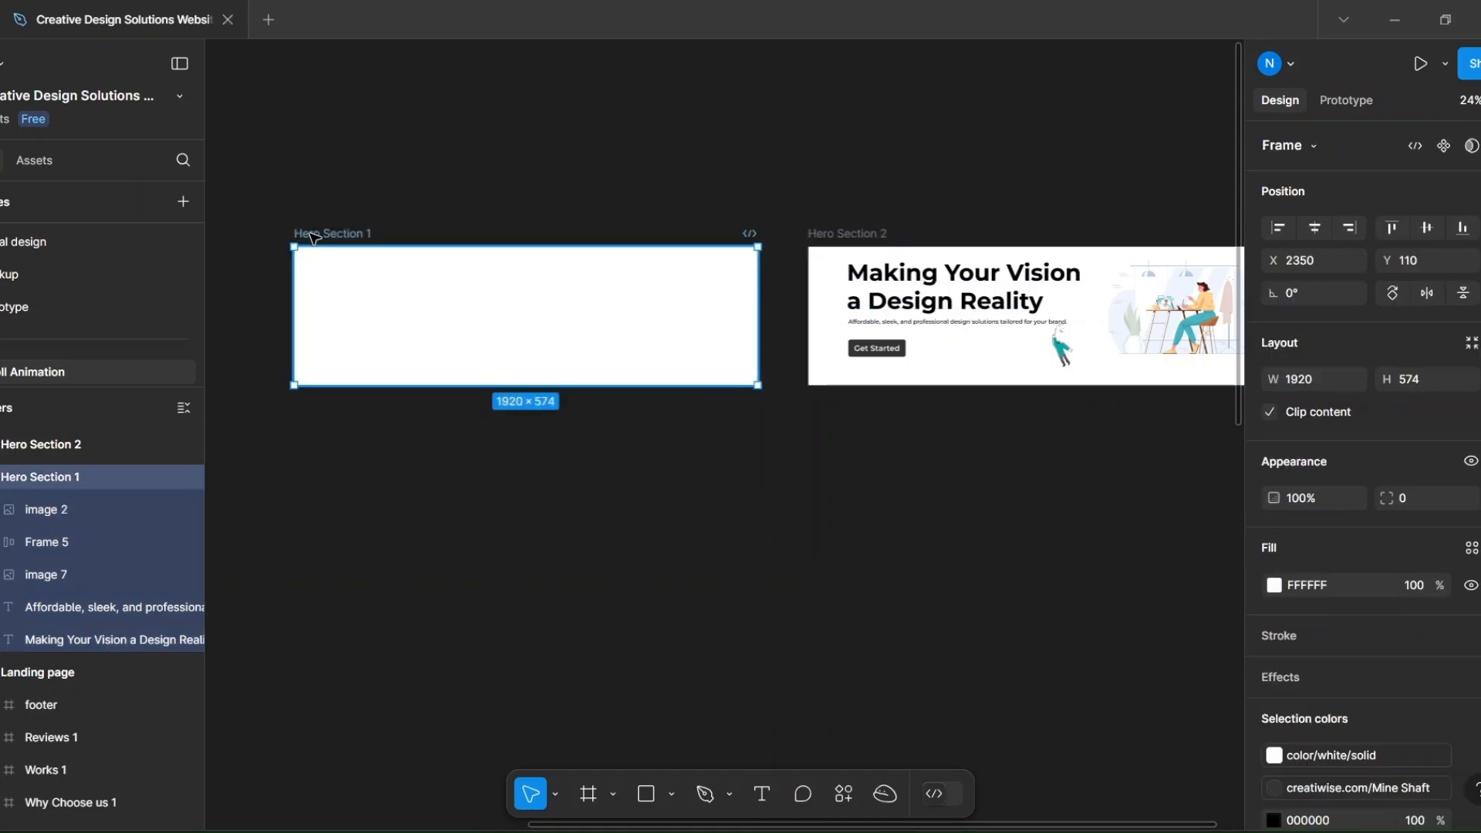
shift+click(848, 233)
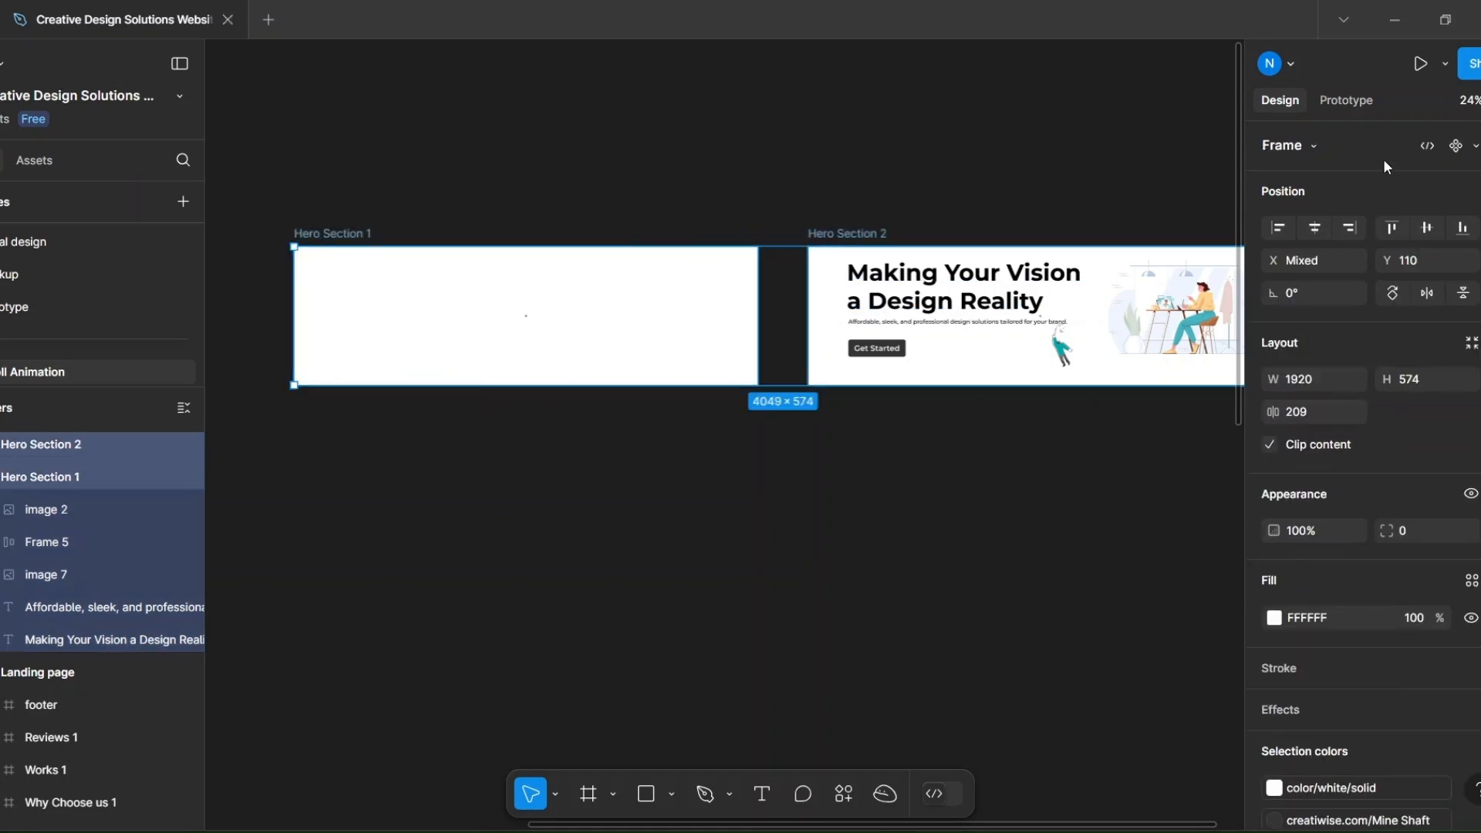
click(1475, 146)
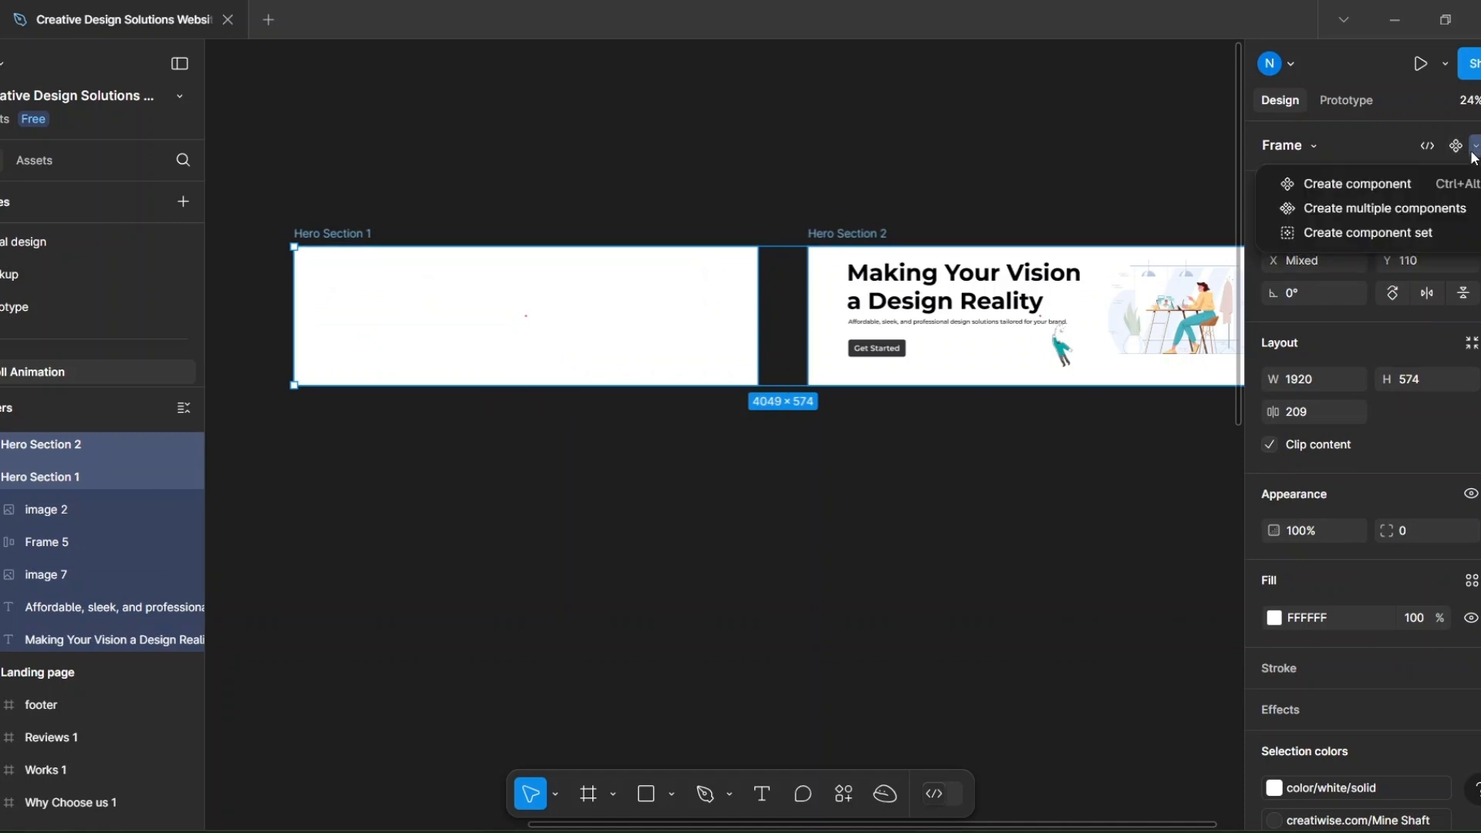
click(1400, 233)
Add a prototype connection from the Hero Section 1 variant to Hero Section 2, triggered after a delay of 100 ms.
click(1341, 100)
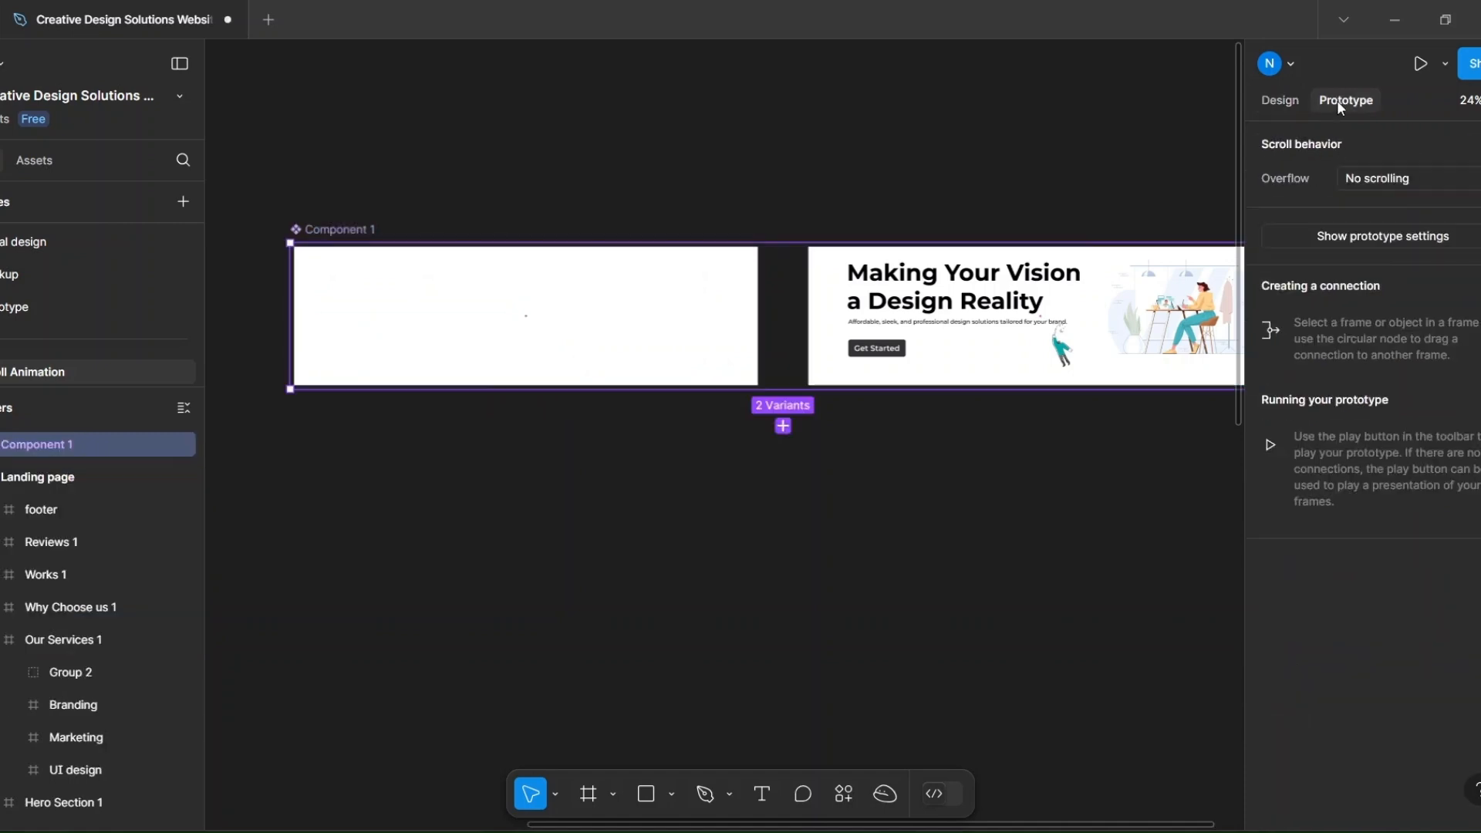
click(704, 317)
drag(757, 317, 848, 320)
drag(784, 375, 776, 257)
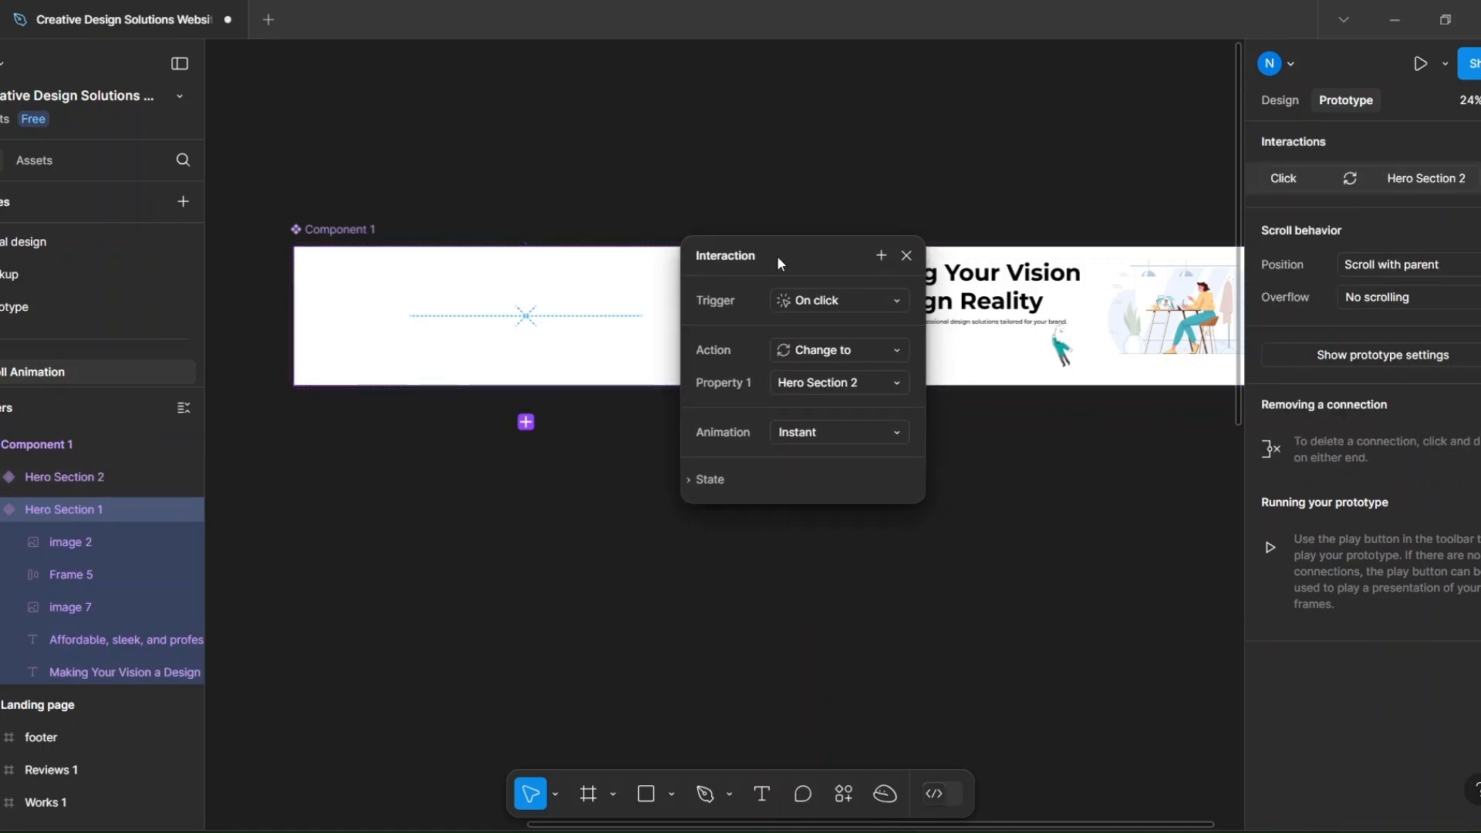
click(892, 291)
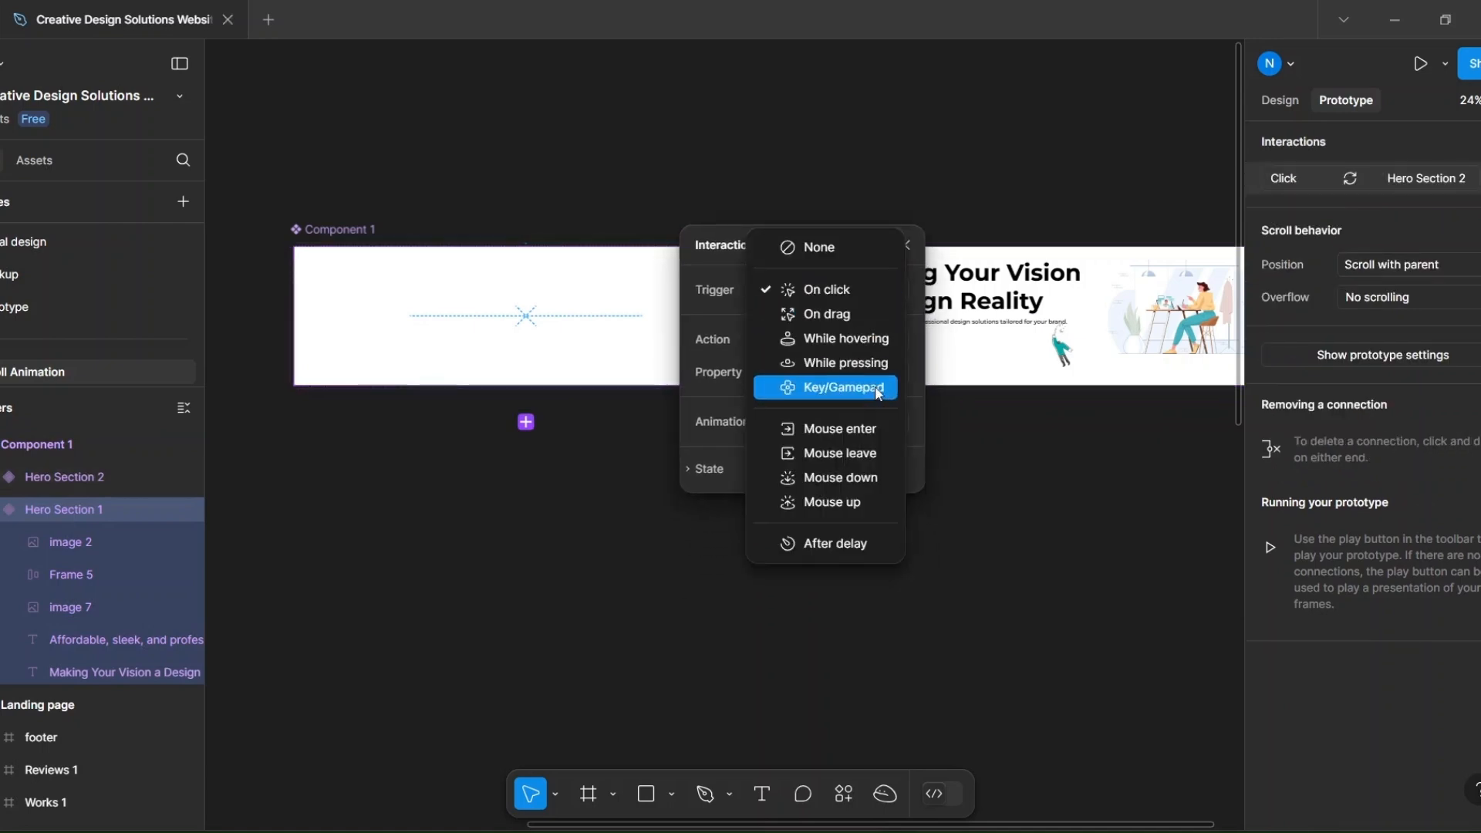
click(818, 543)
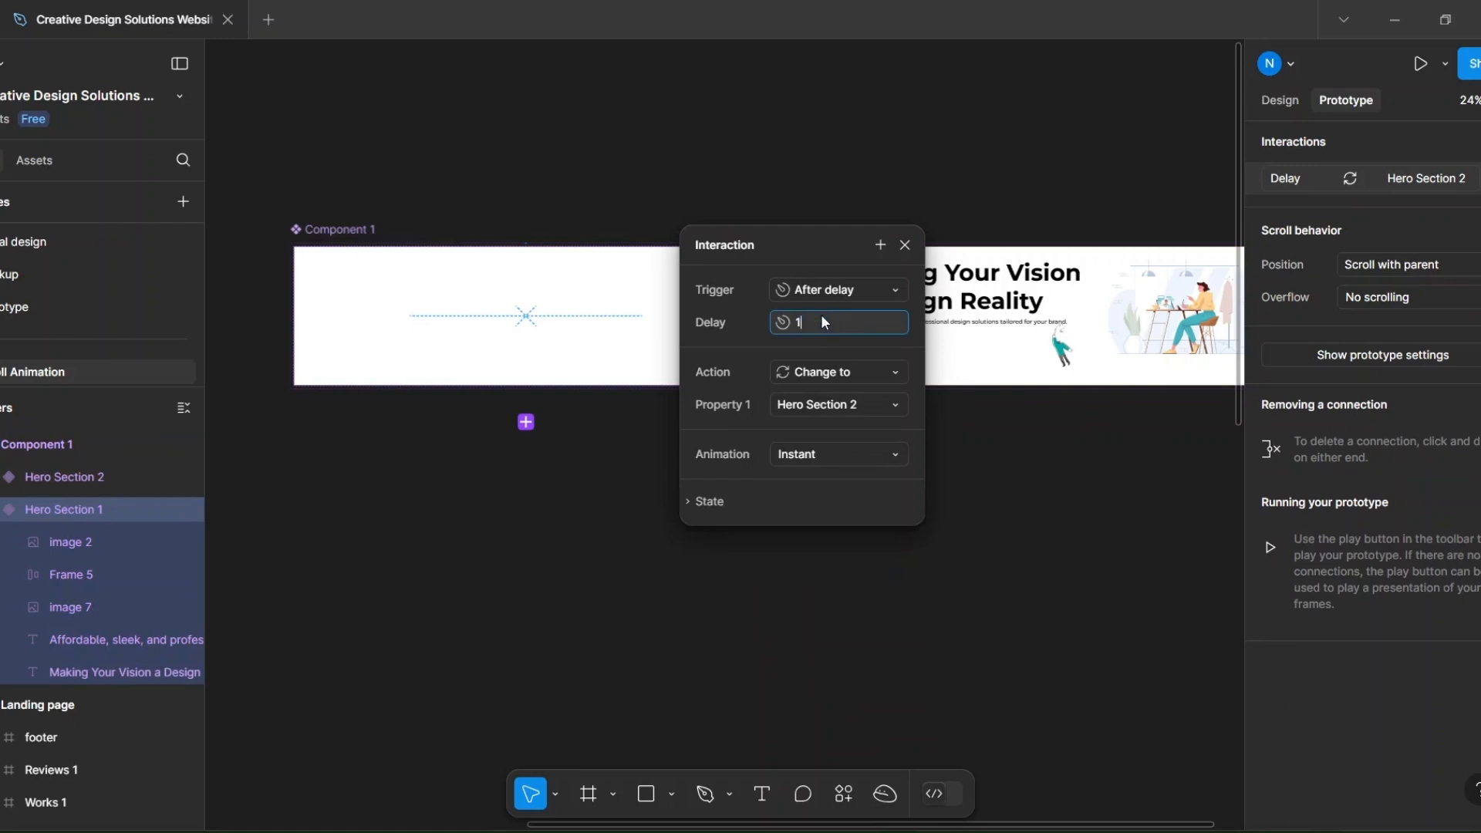
text(100)
Set the hero interaction's animation to Smart animate with a Slow curve and a duration of 1000 ms.
click(893, 455)
click(883, 491)
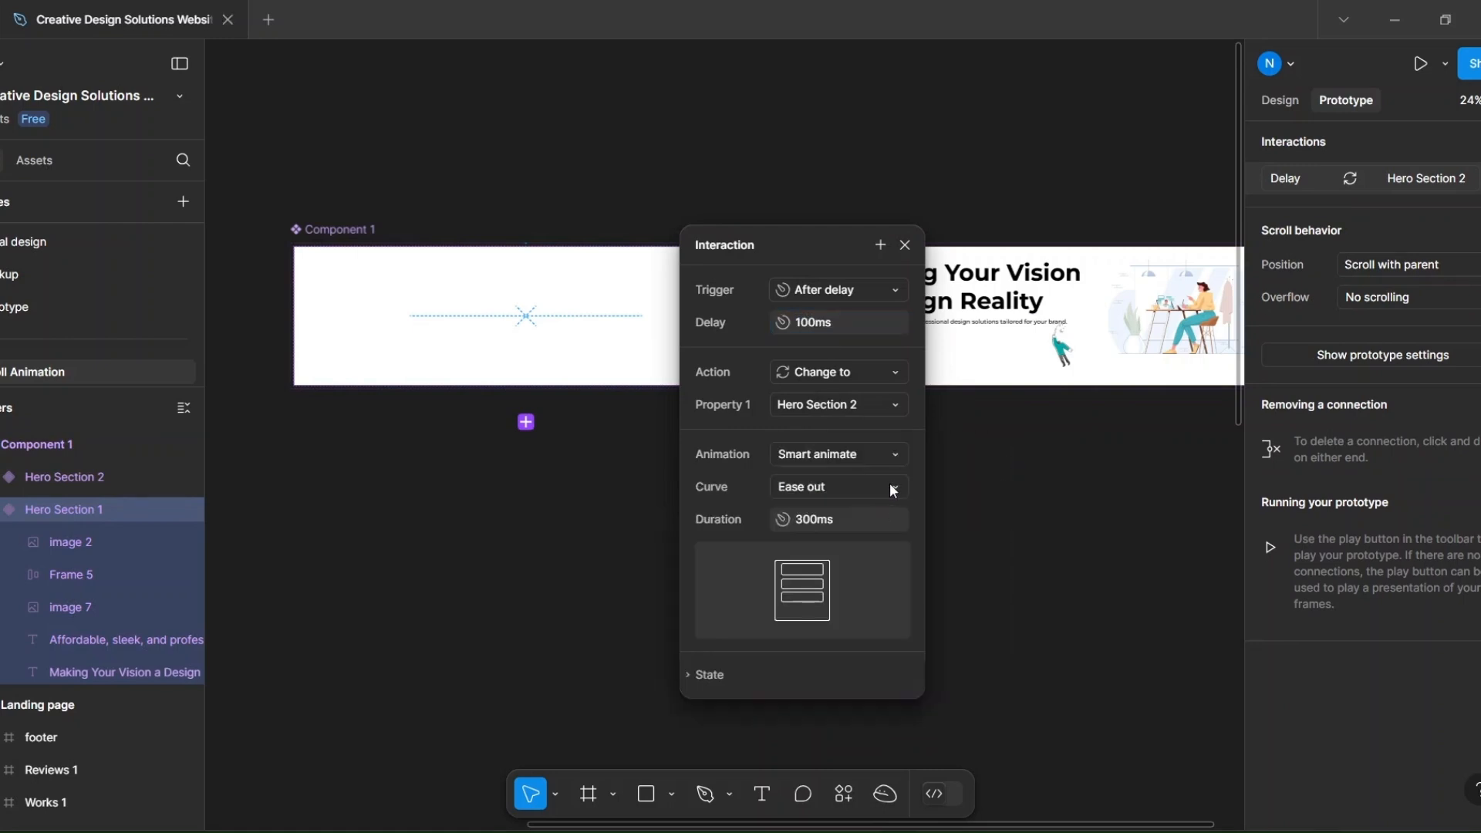
click(890, 484)
click(840, 721)
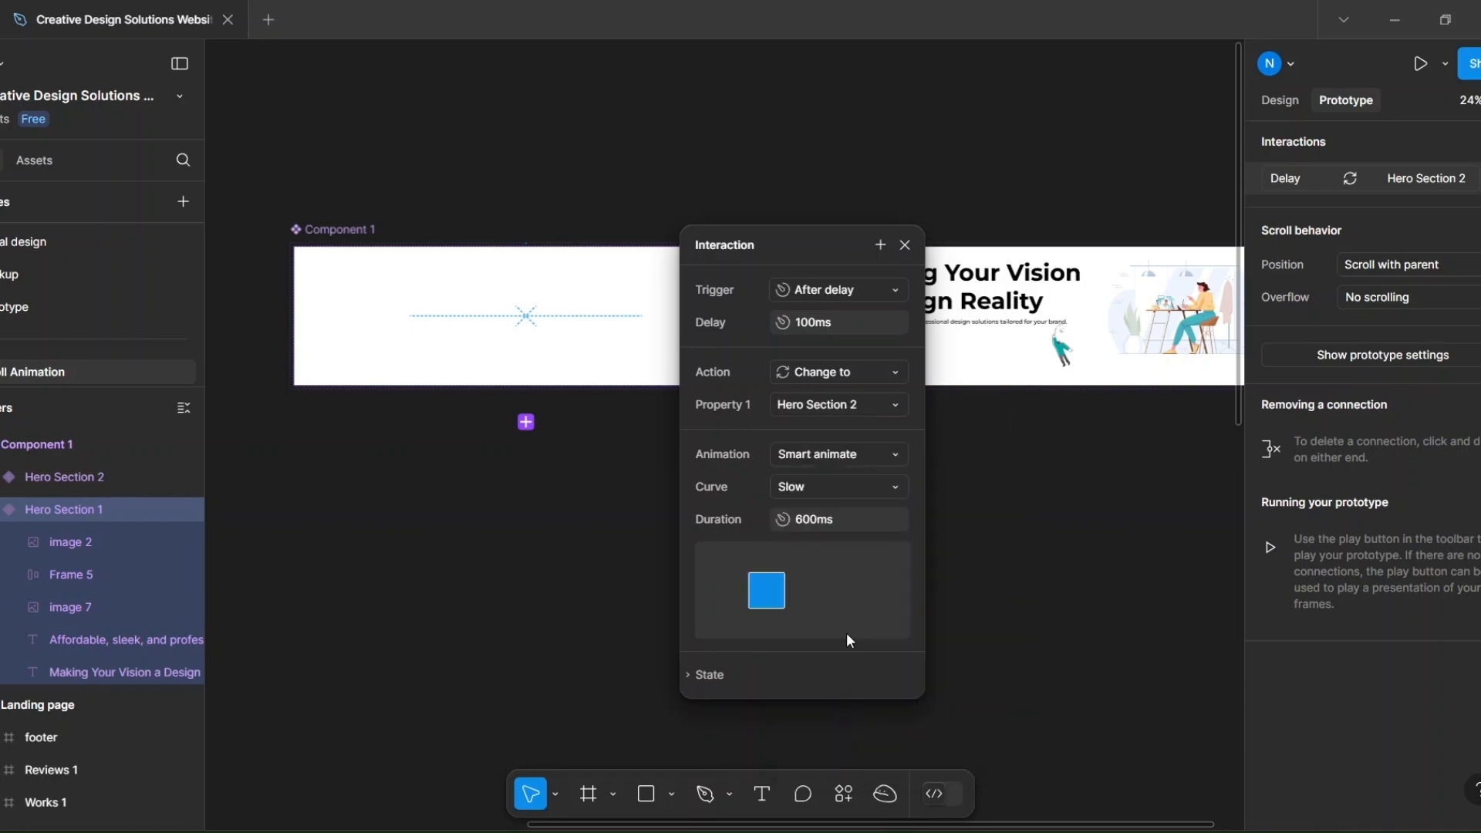
click(850, 513)
text(1000)
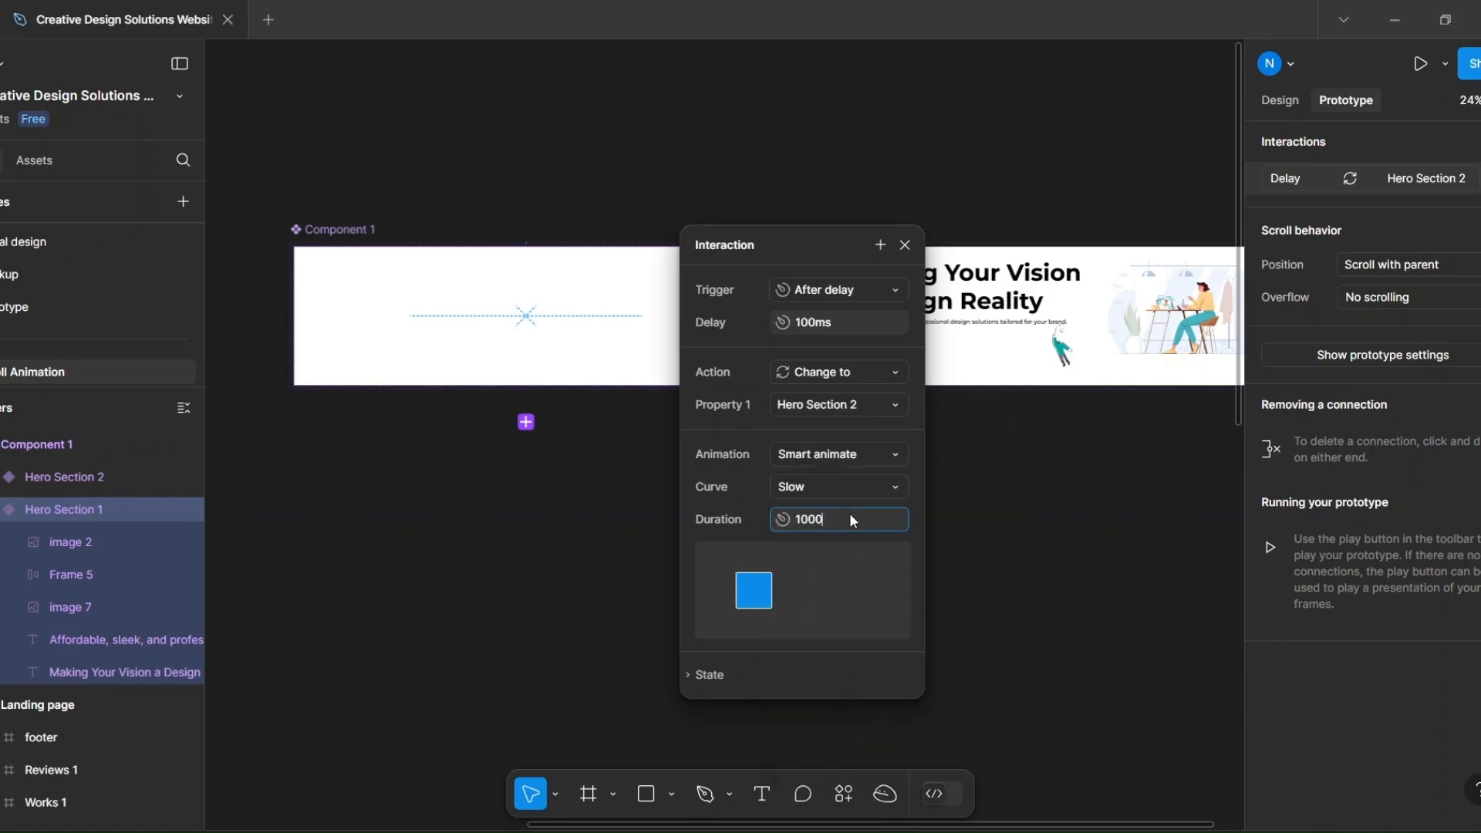
key(Return)
key(Escape)
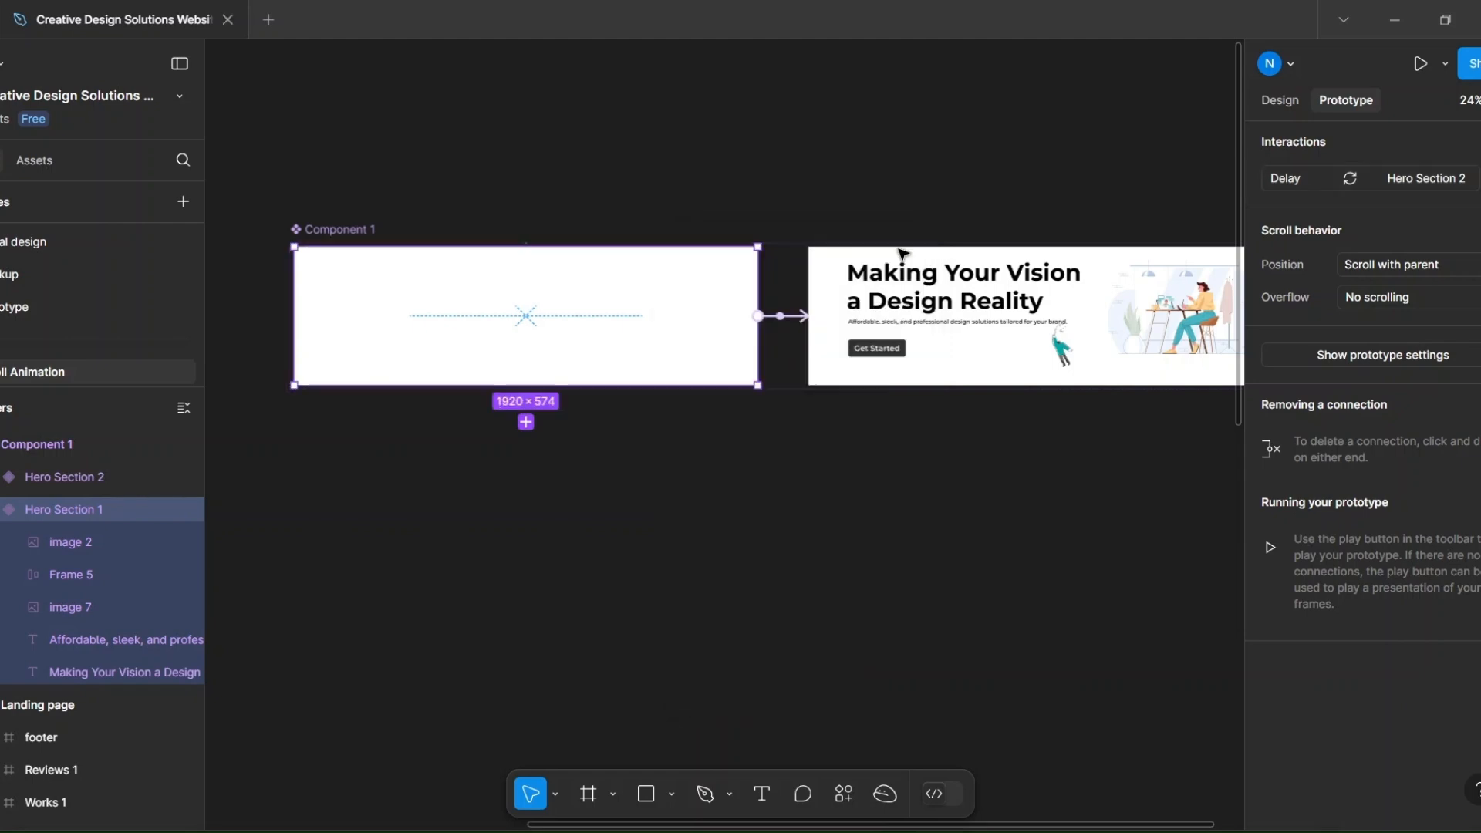
Replace the hero section in the Landing page with an instance of the empty-looking hero variant from Component 1.
scroll(519, 500, down, 2)
scroll(518, 500, down, 2)
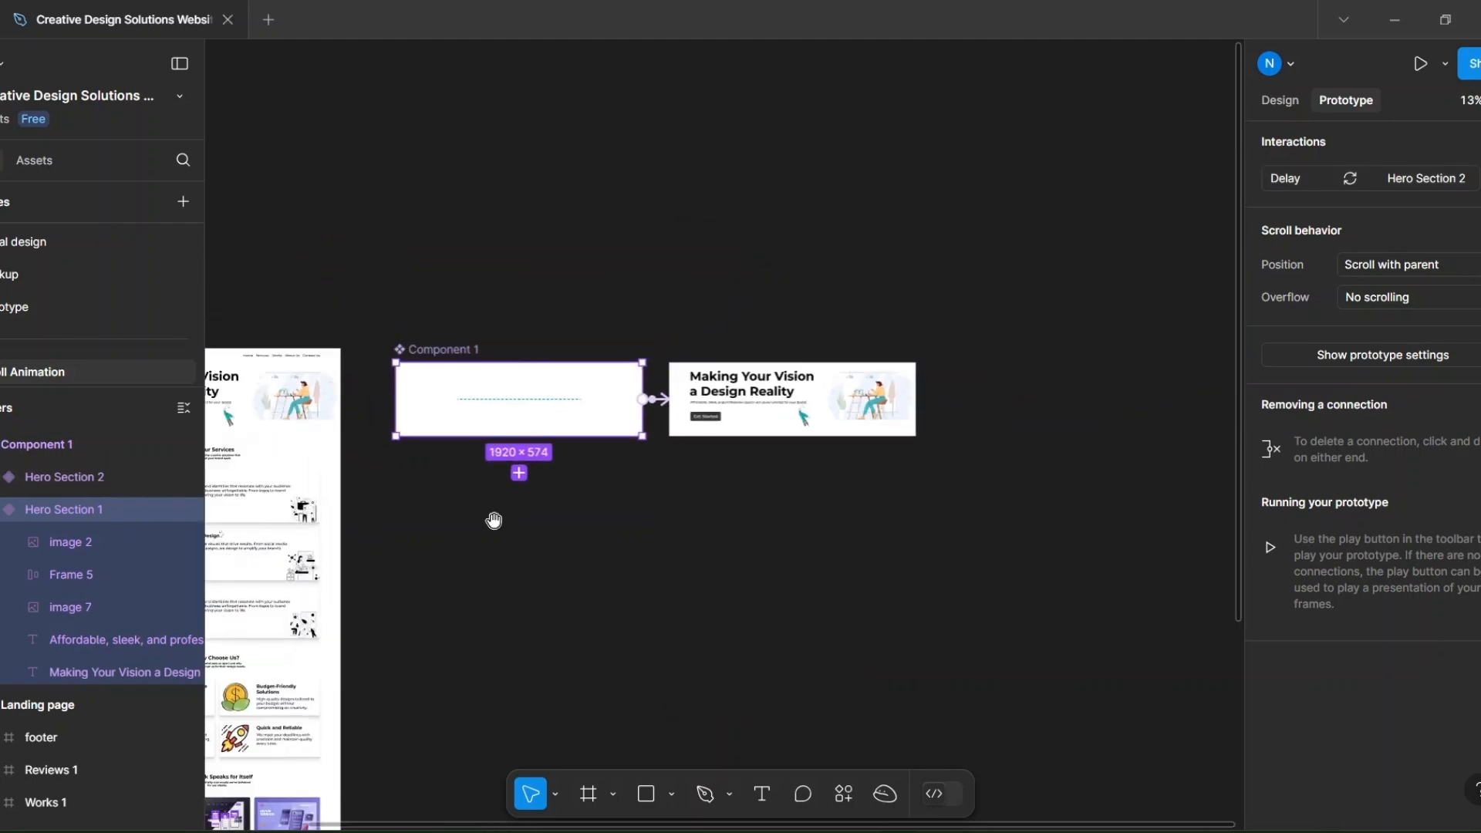
drag(494, 521, 712, 439)
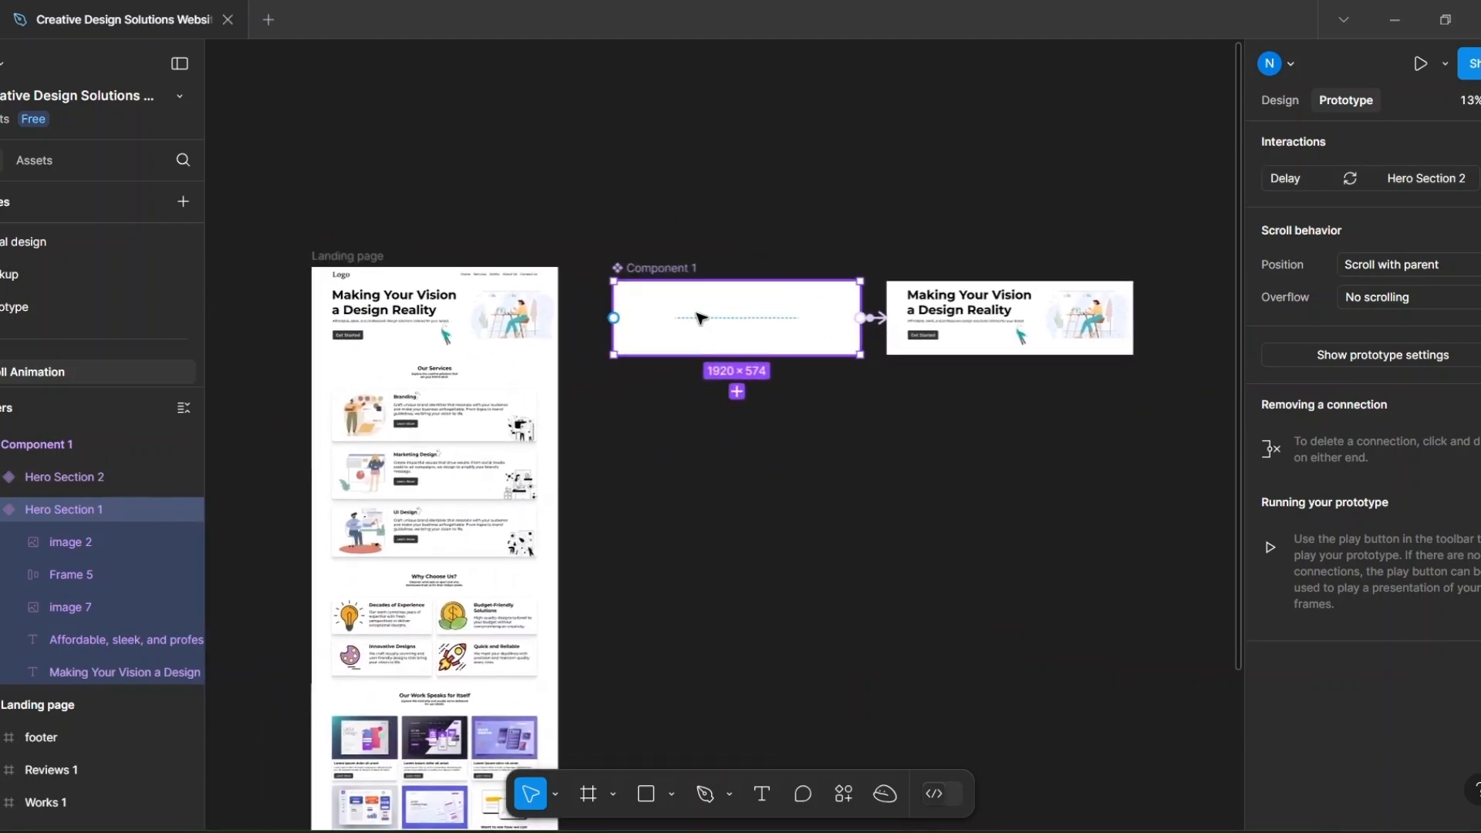
click(424, 342)
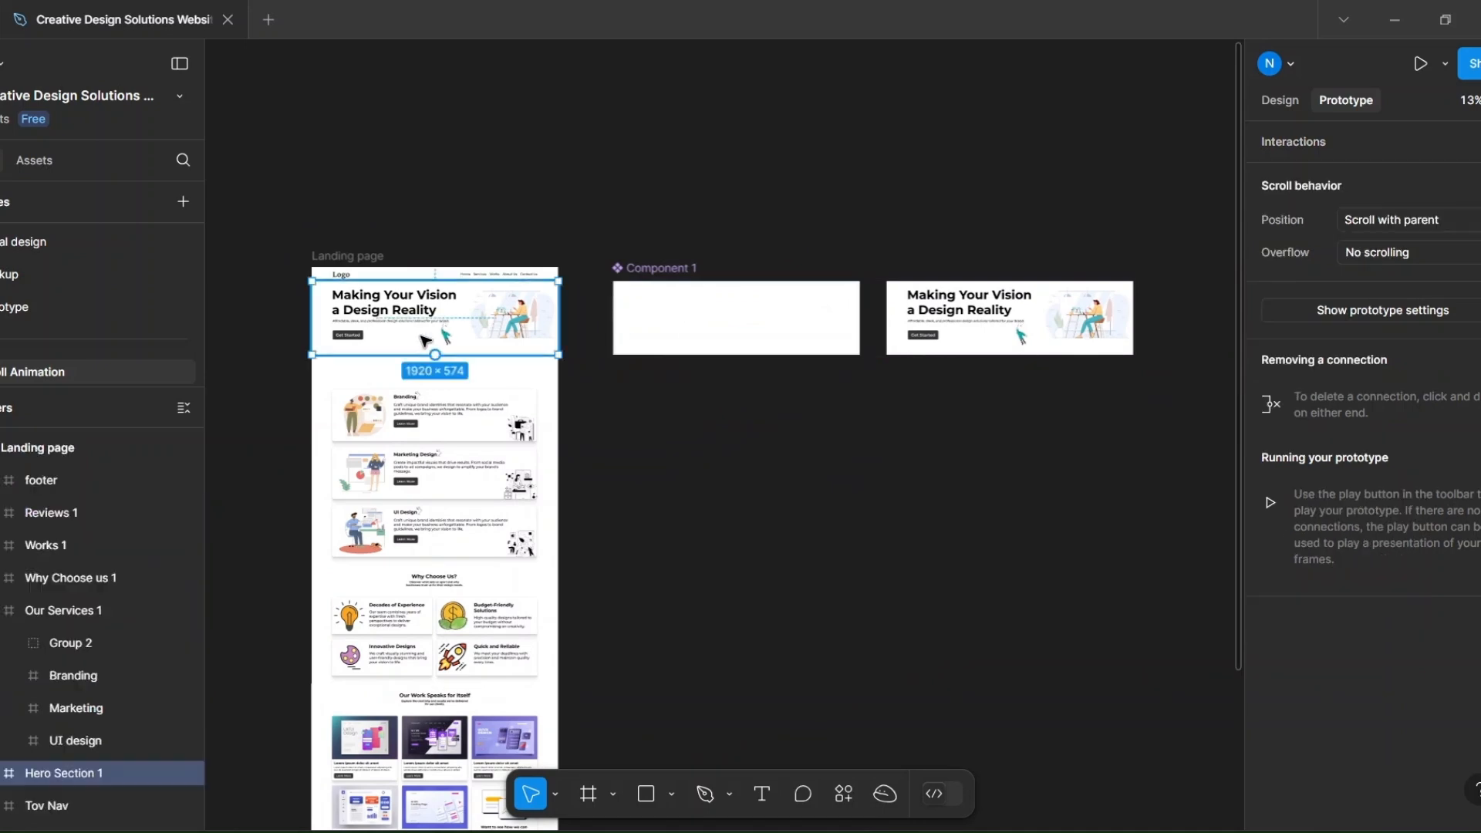
click(362, 254)
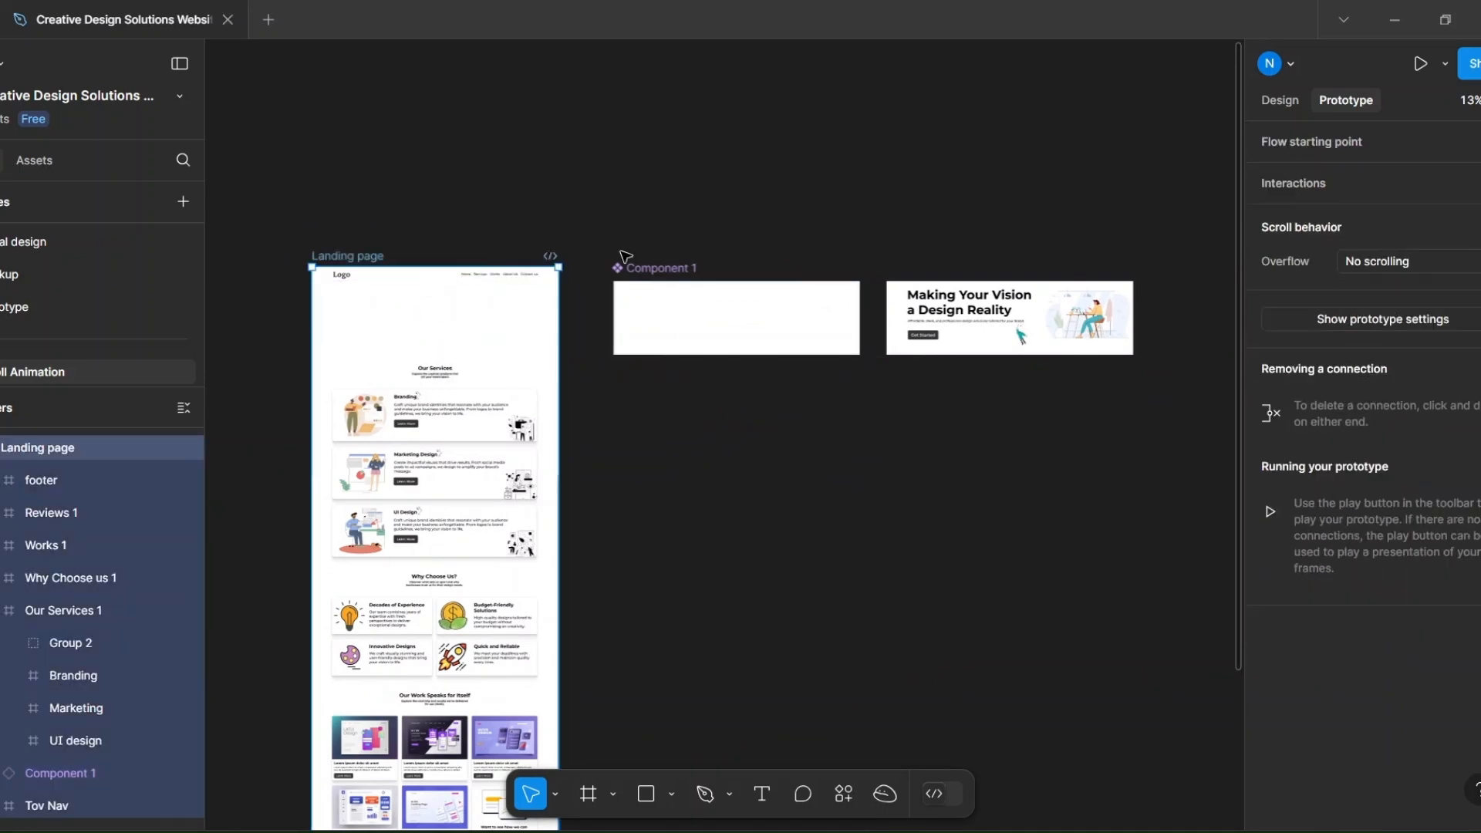
Preview the Landing page prototype in an enlarged window, restart it to check the hero animation, and close the preview.
click(1443, 65)
click(1359, 133)
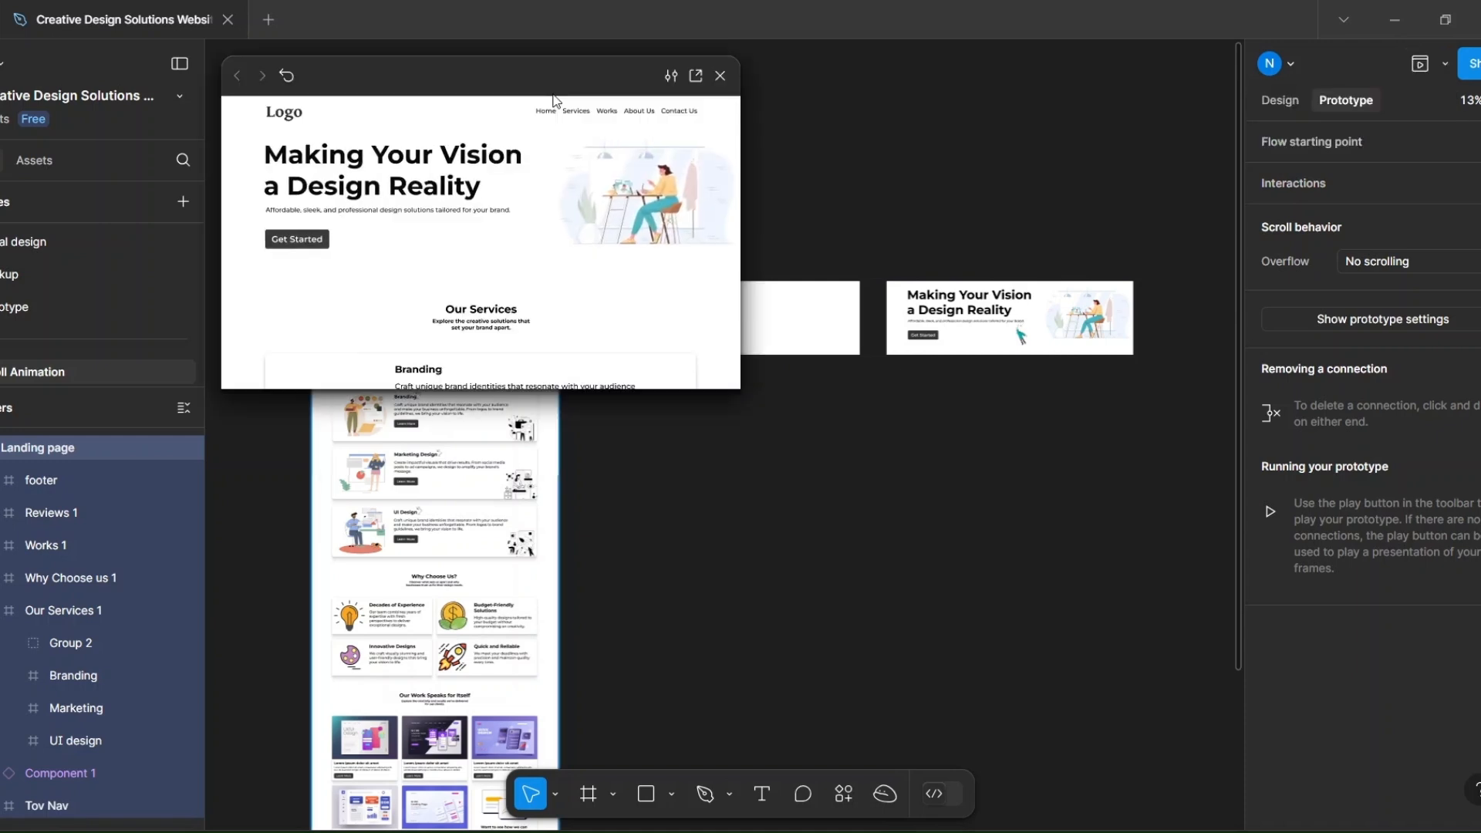
drag(738, 393, 934, 442)
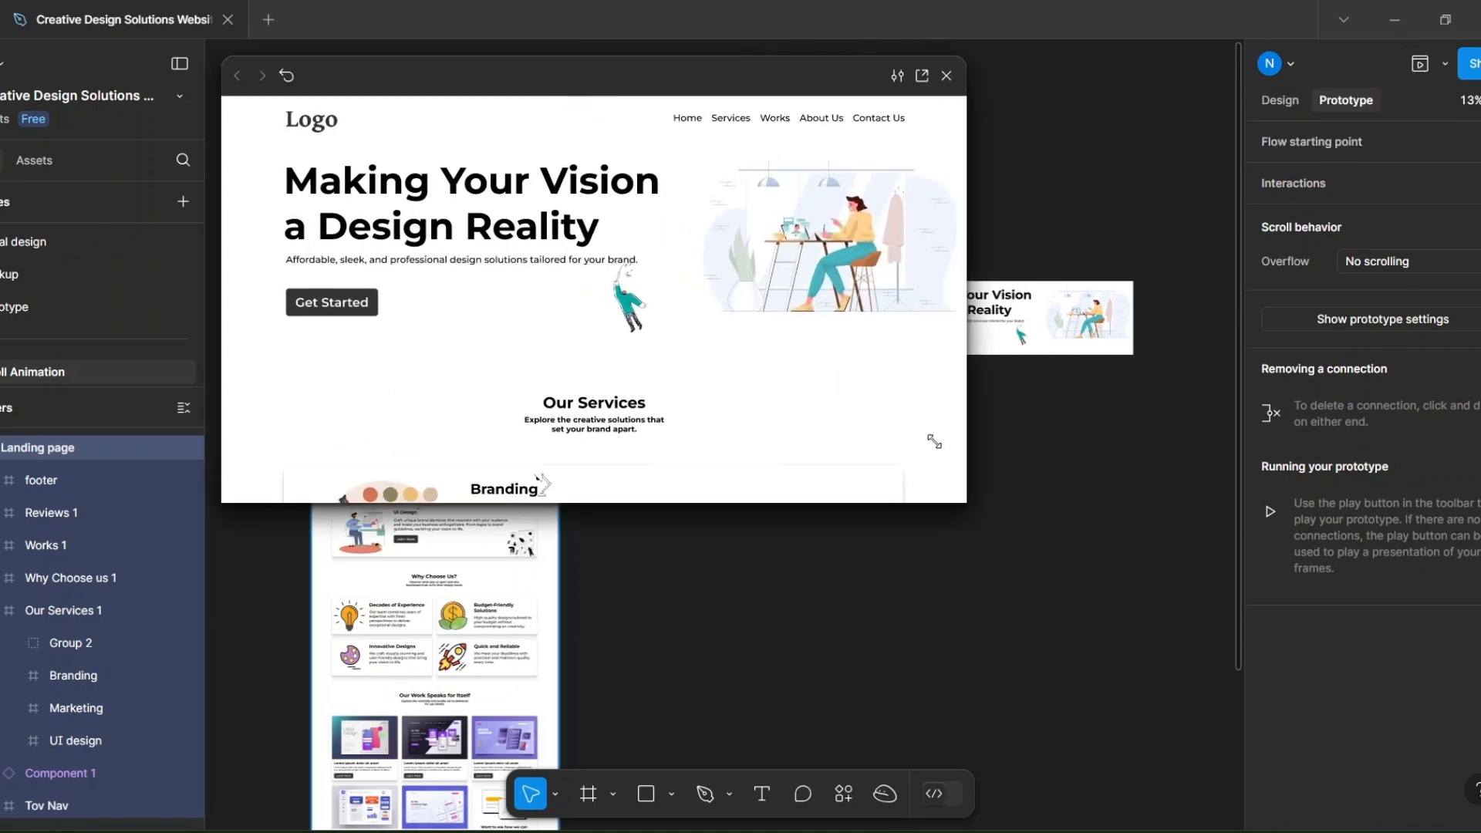
drag(566, 96, 690, 193)
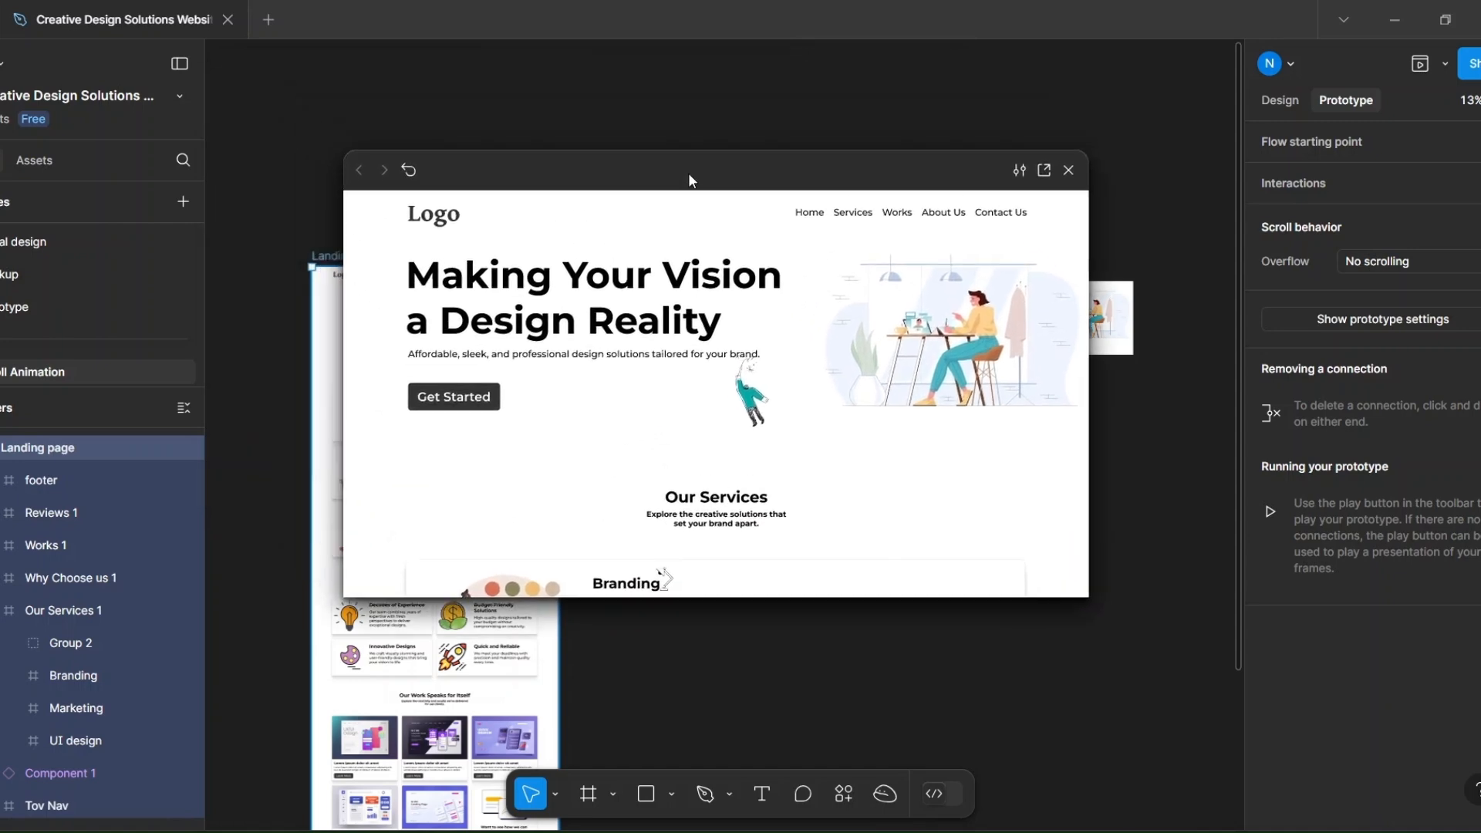
click(417, 173)
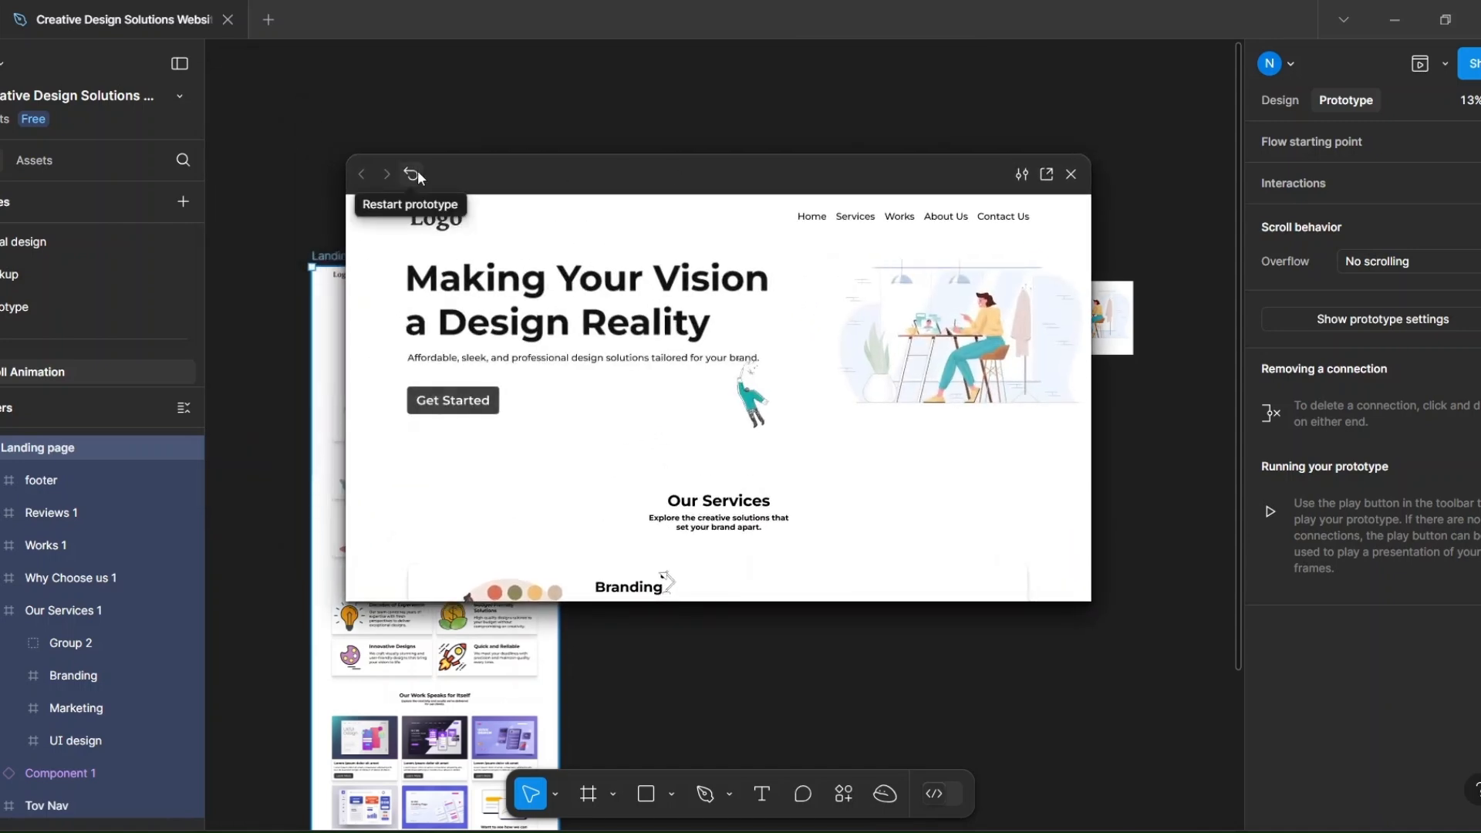
click(1071, 175)
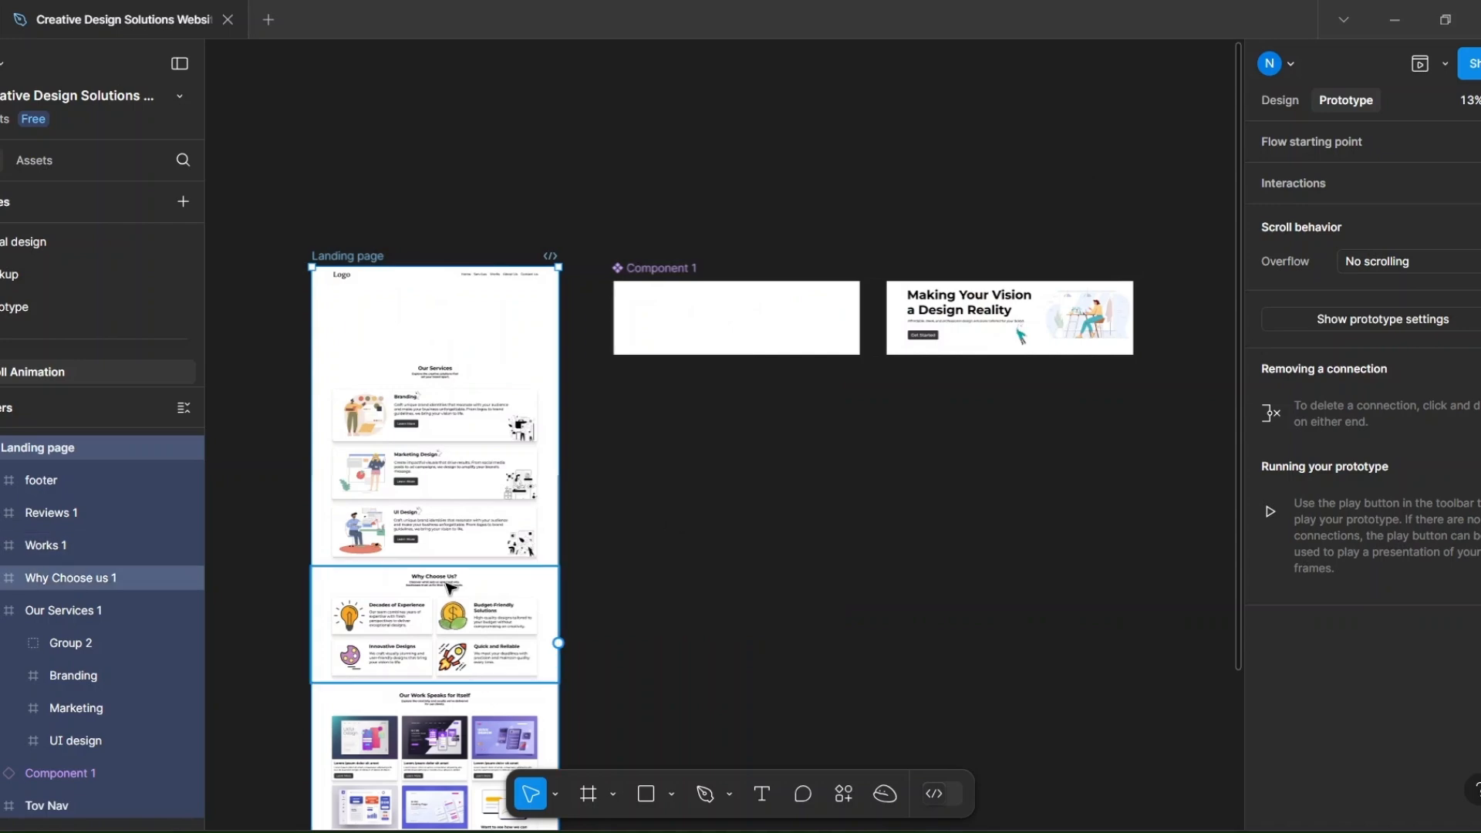
Copy the Our Services 1 section from the Landing page to below Component 1, and duplicate that copy beside it.
click(436, 496)
drag(536, 503, 837, 528)
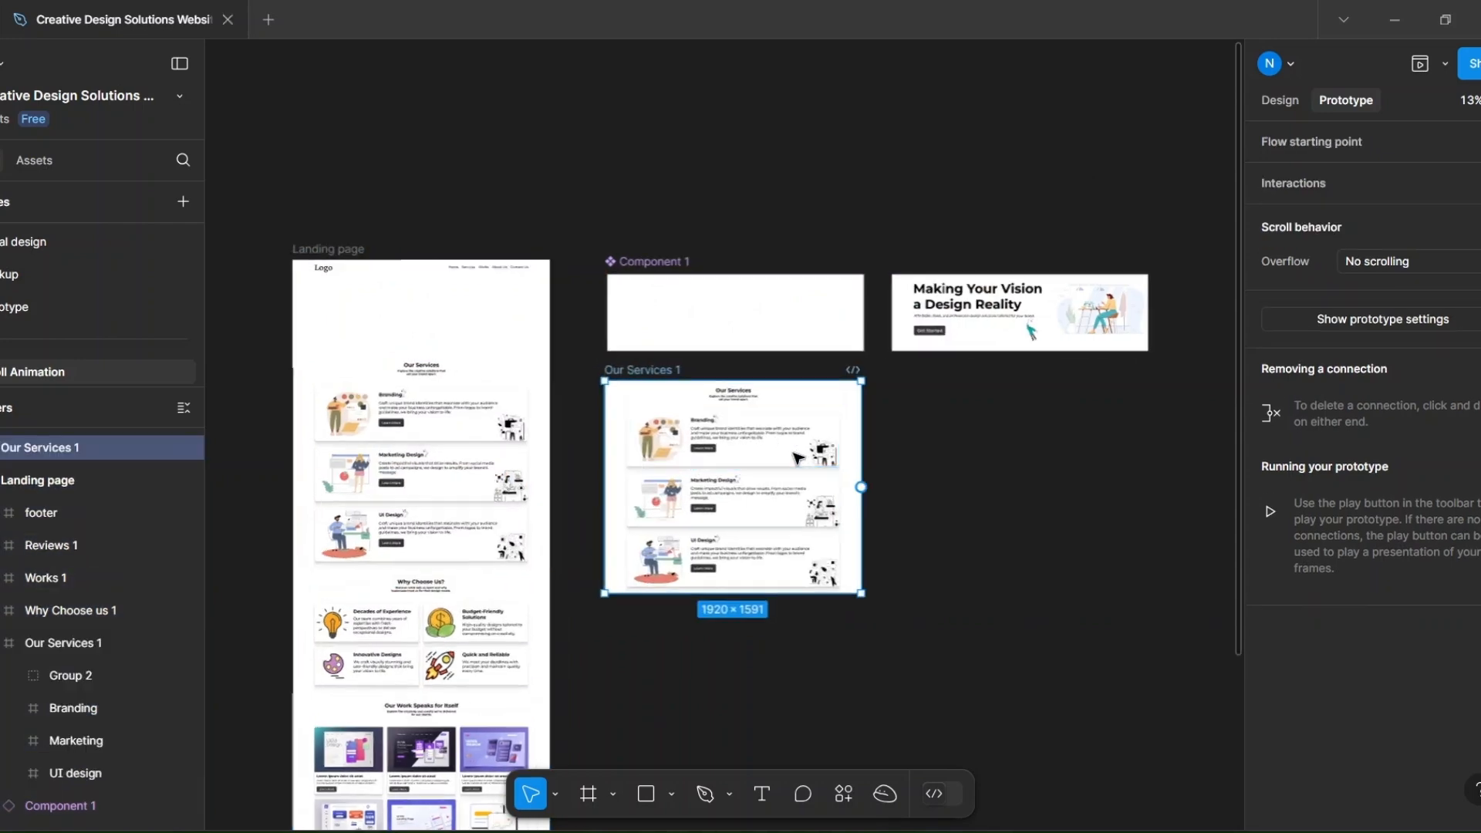
scroll(772, 525, up, 5)
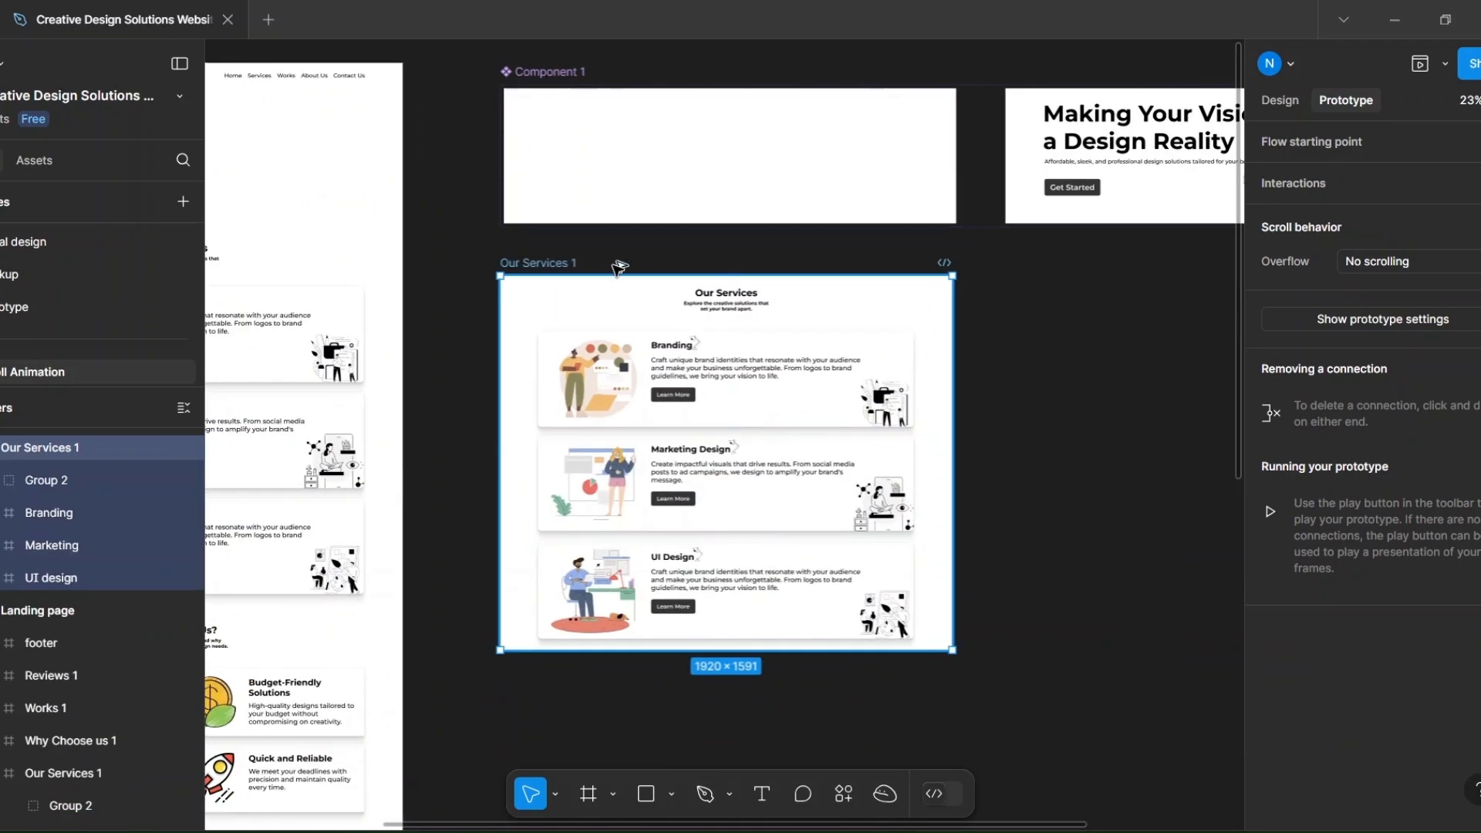
drag(619, 266, 1119, 266)
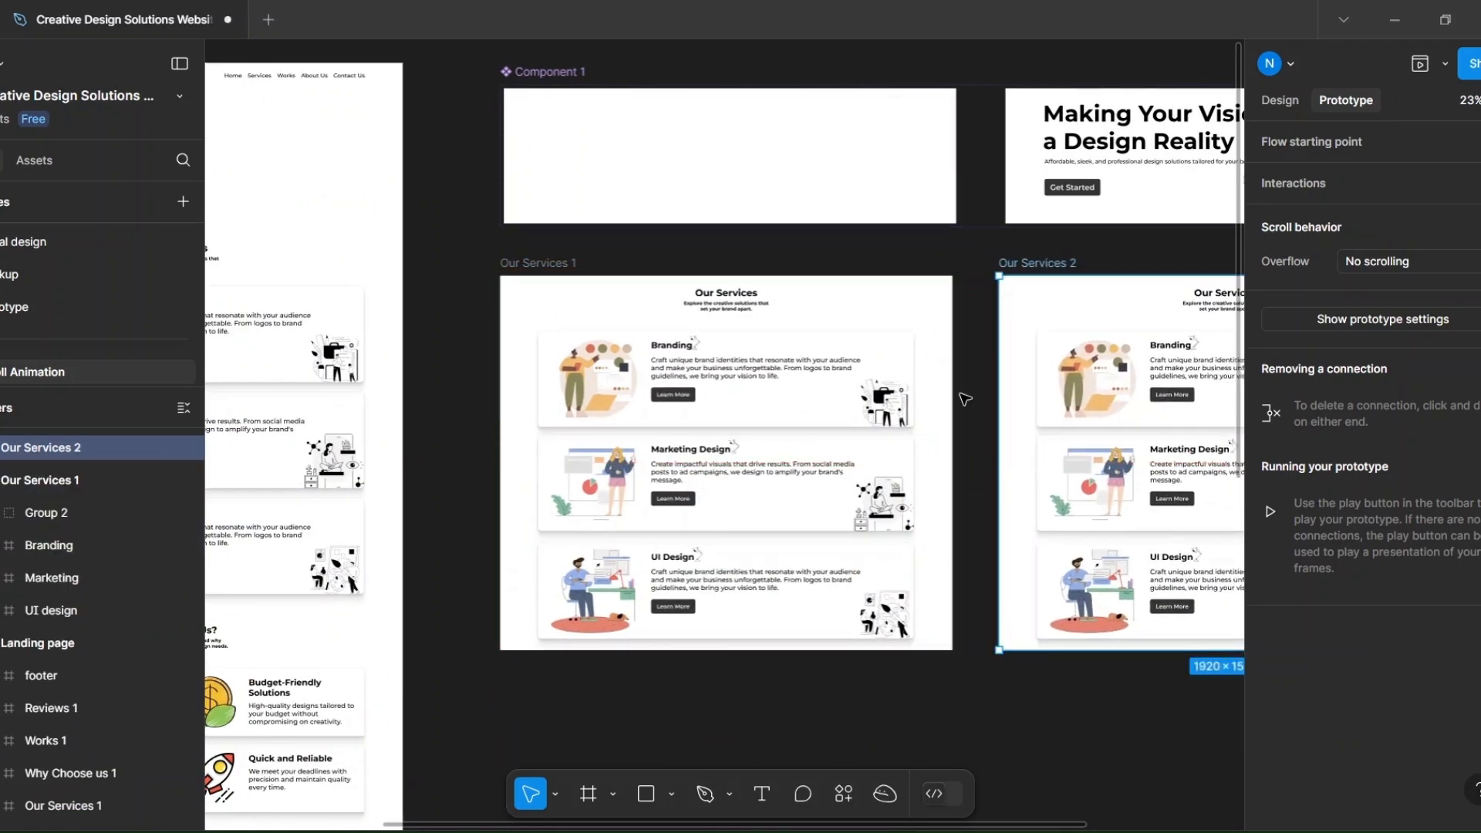
Move the UI design card in the first Our Services copy straight up until it sits behind the Branding card.
click(750, 547)
key(shift+Up)
key(shift+Up)
key(shift+Up)
key(shift+Up)
key(shift+Up)
key(shift+Up)
key(shift+Up)
key(shift+Up)
key(shift+Up)
key(shift+Up)
key(shift+Up)
key(shift+Up)
key(shift+Up)
key(shift+Up)
key(shift+Up)
key(shift+Up)
key(shift+Up)
key(shift+Up)
key(shift+Up)
key(shift+Up)
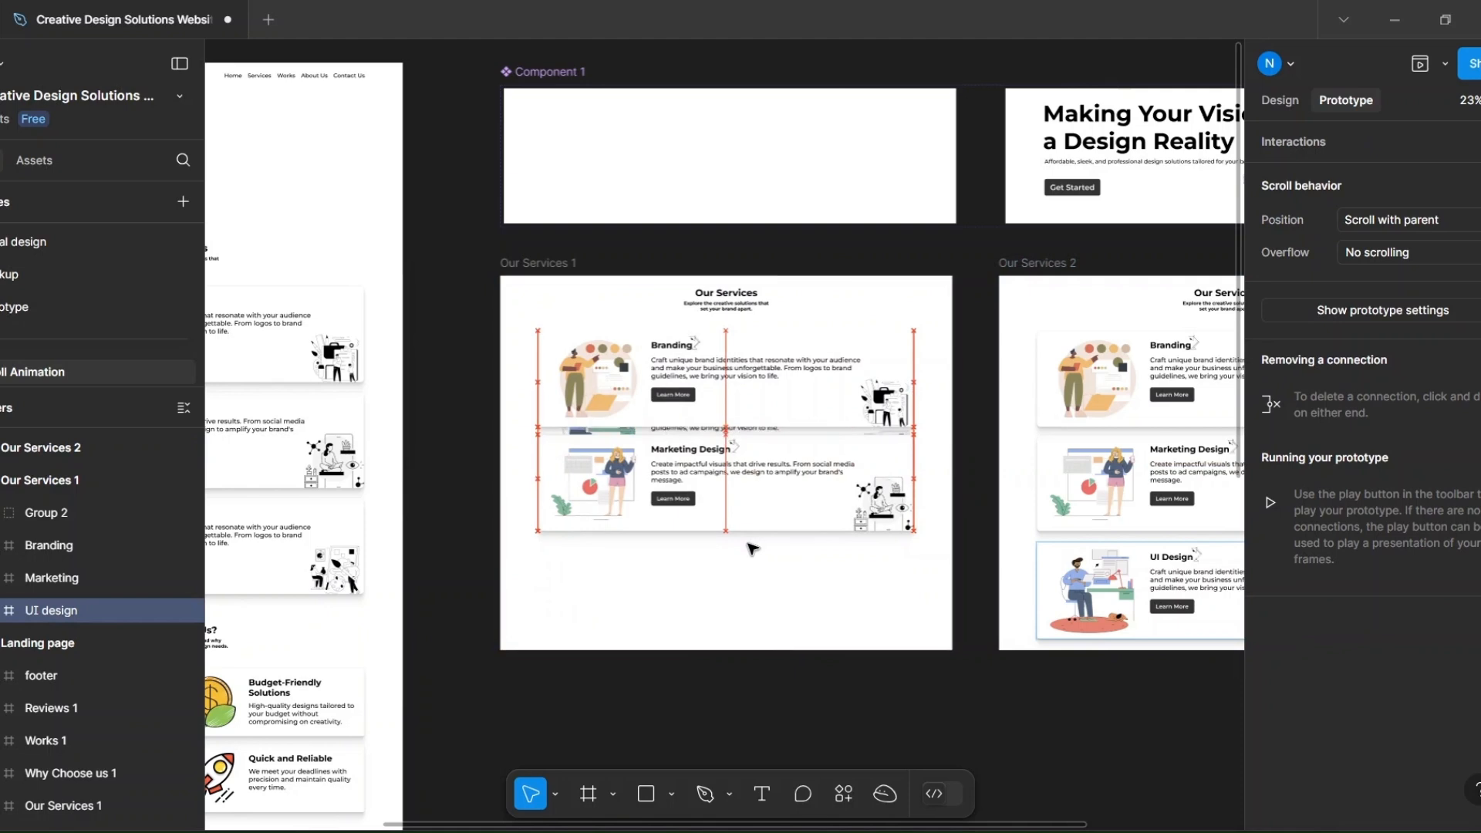
key(shift+Up)
key(shift+Up)
key(shift+Up)
key(shift+Up)
key(shift+Up)
key(shift+Up)
Move the Marketing card in the first Our Services copy straight up until it is hidden behind the Branding card.
click(746, 526)
key(shift+Up)
key(shift+Up)
key(shift+Up)
key(shift+Up)
key(shift+Up)
key(shift+Up)
key(shift+Up)
key(shift+Up)
key(shift+Up)
key(shift+Up)
key(shift+Up)
key(shift+Up)
key(shift+Up)
key(shift+Up)
key(shift+Up)
key(shift+Up)
key(shift+Up)
key(shift+Up)
key(shift+Up)
key(shift+Up)
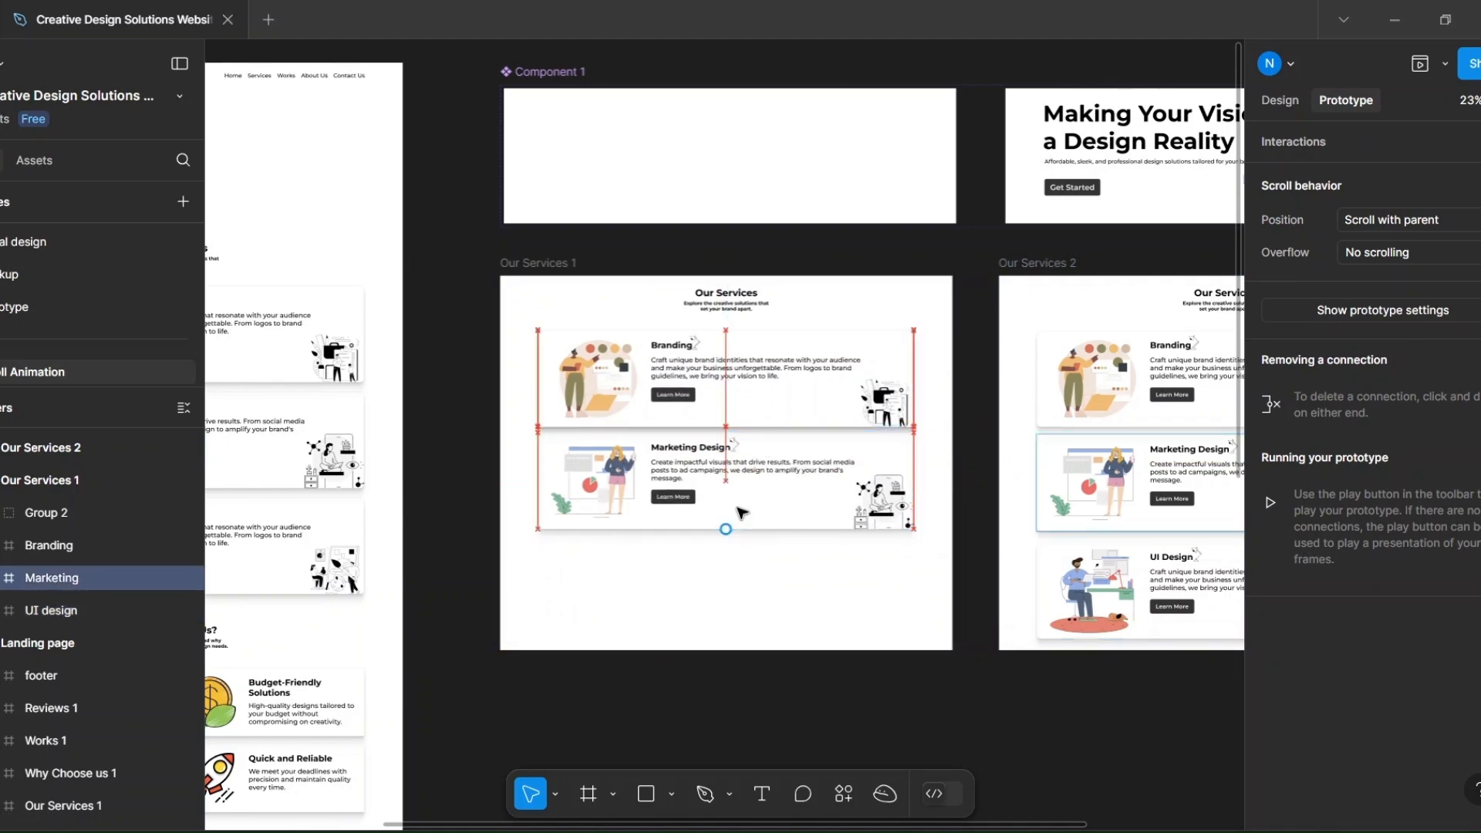
Combine the Our Services 1 and Our Services 2 frames into a component set.
click(544, 262)
shift+click(1046, 263)
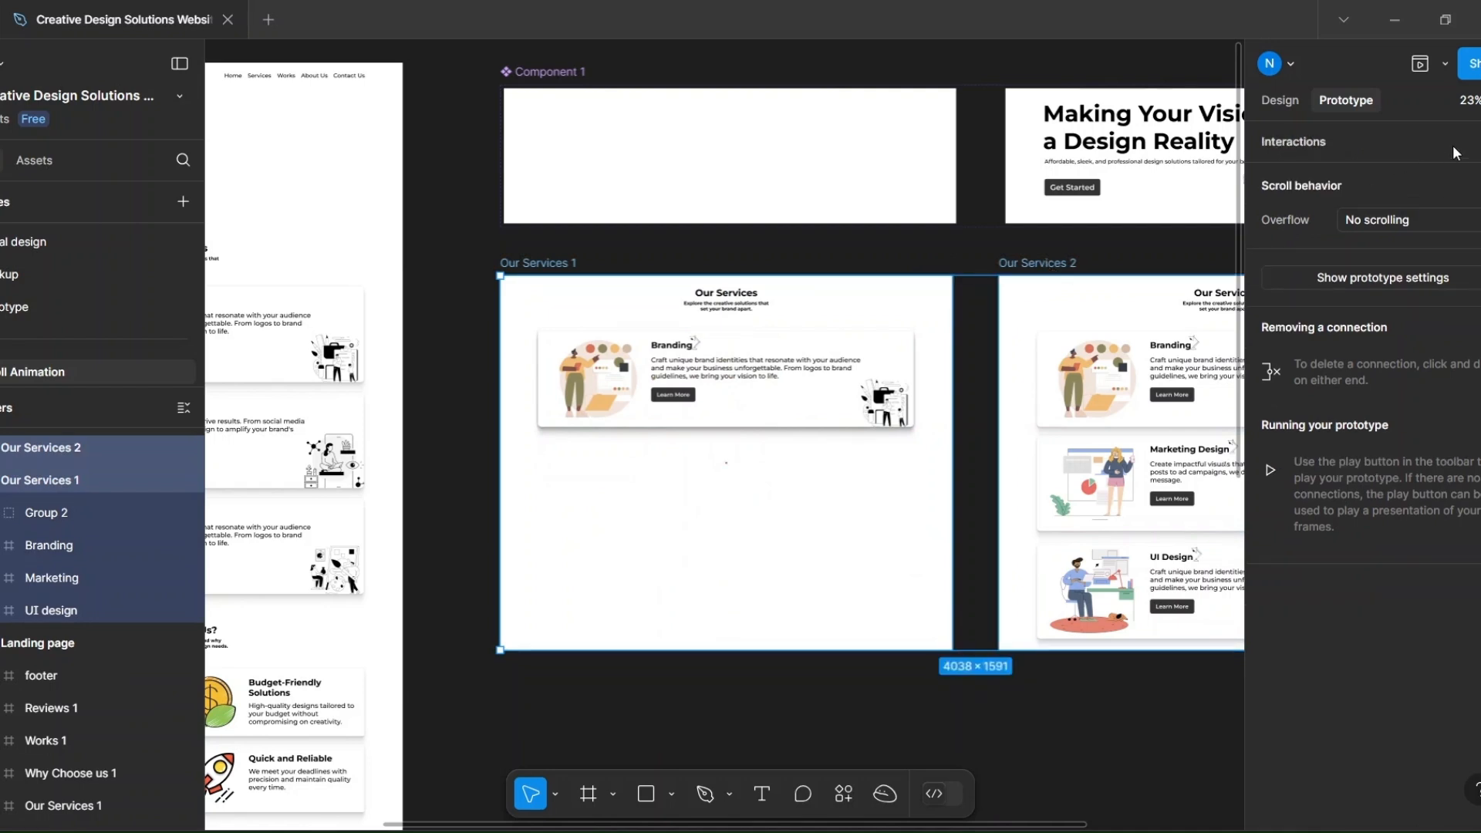
click(1272, 102)
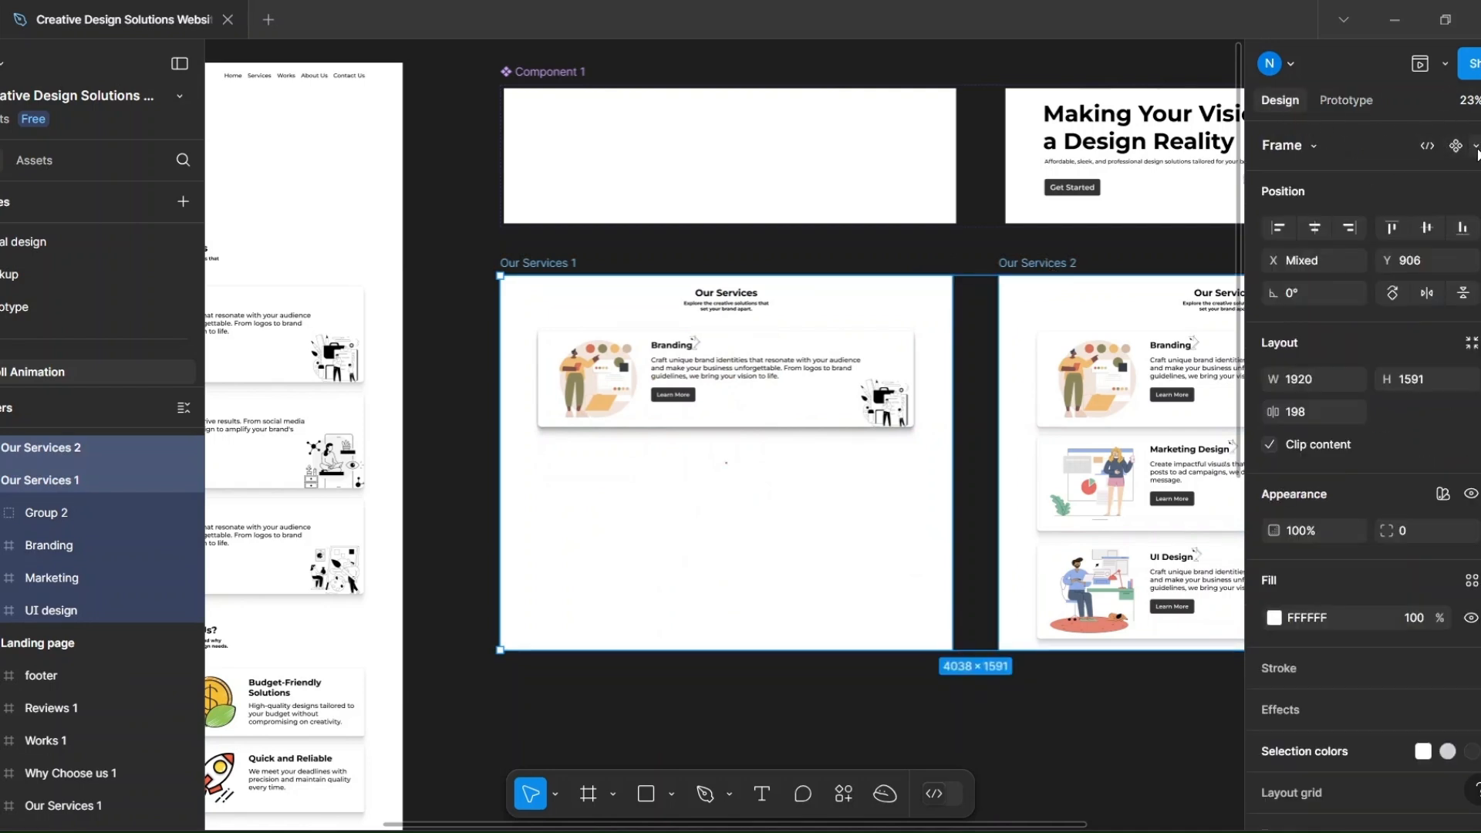
click(1476, 146)
click(1434, 234)
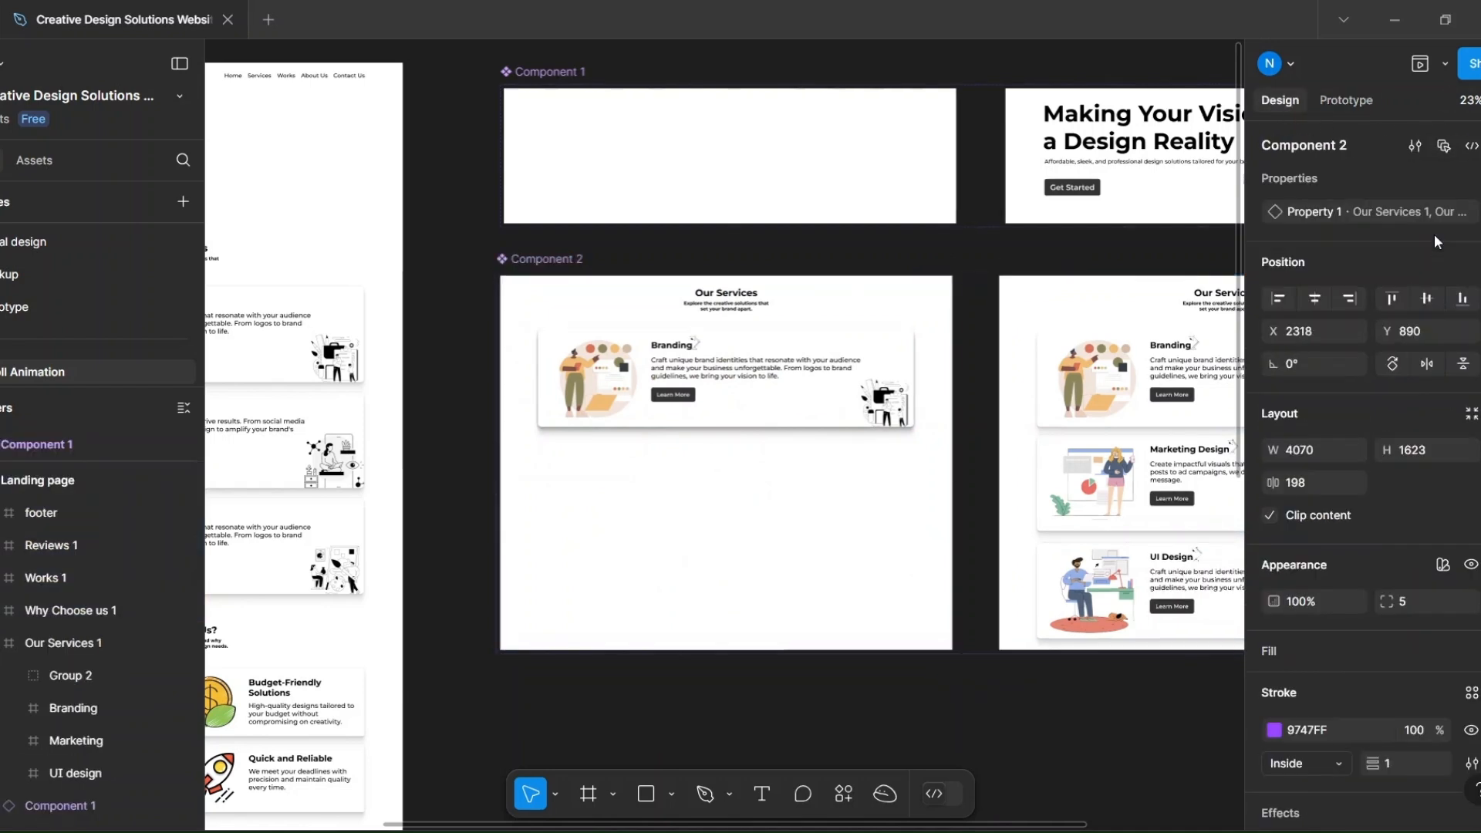
Connect the Our Services 1 variant to Our Services 2 with a Change to interaction triggered on Mouse enter.
click(1365, 104)
click(687, 493)
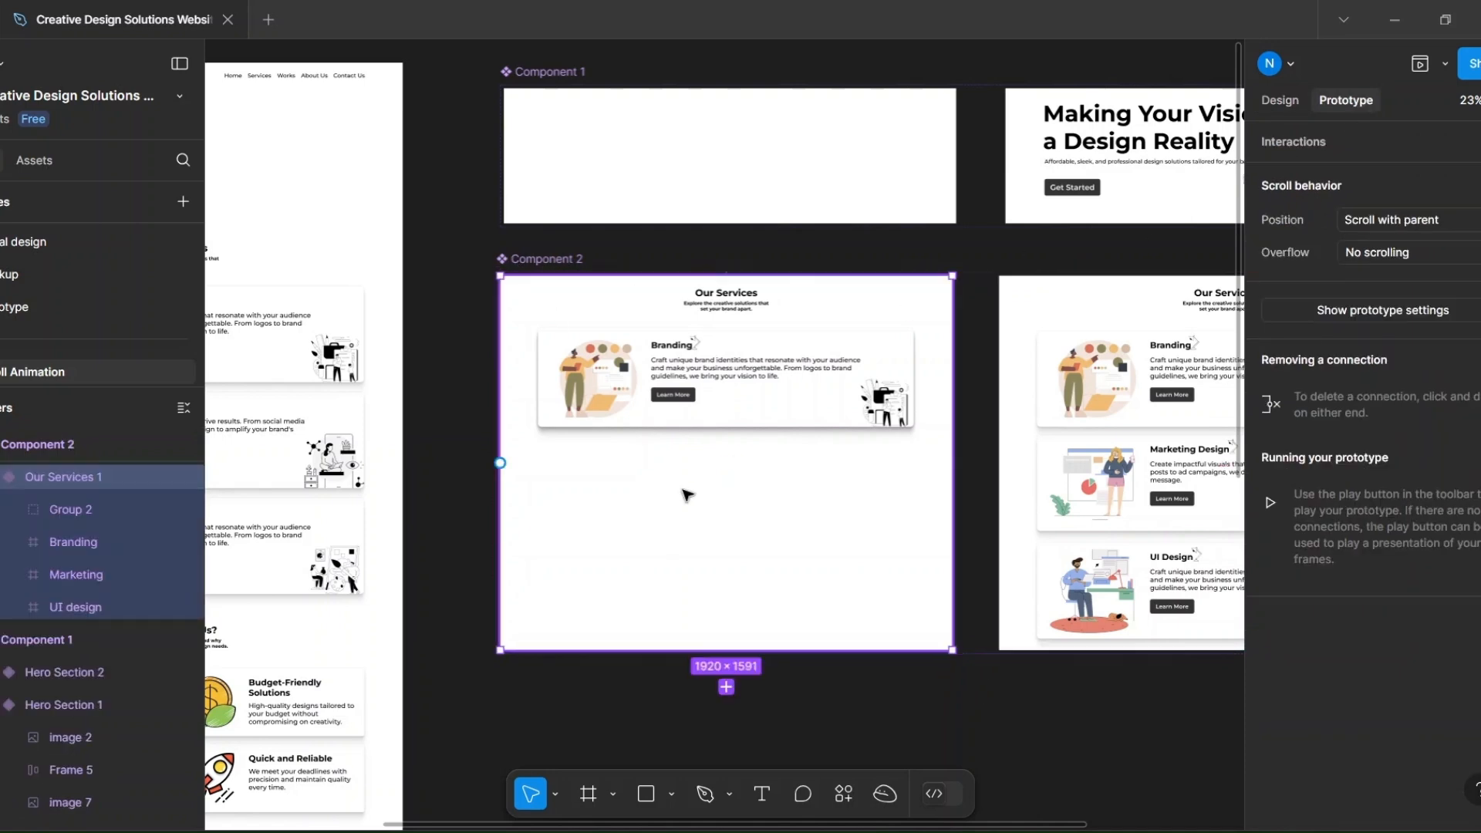
drag(953, 463, 933, 245)
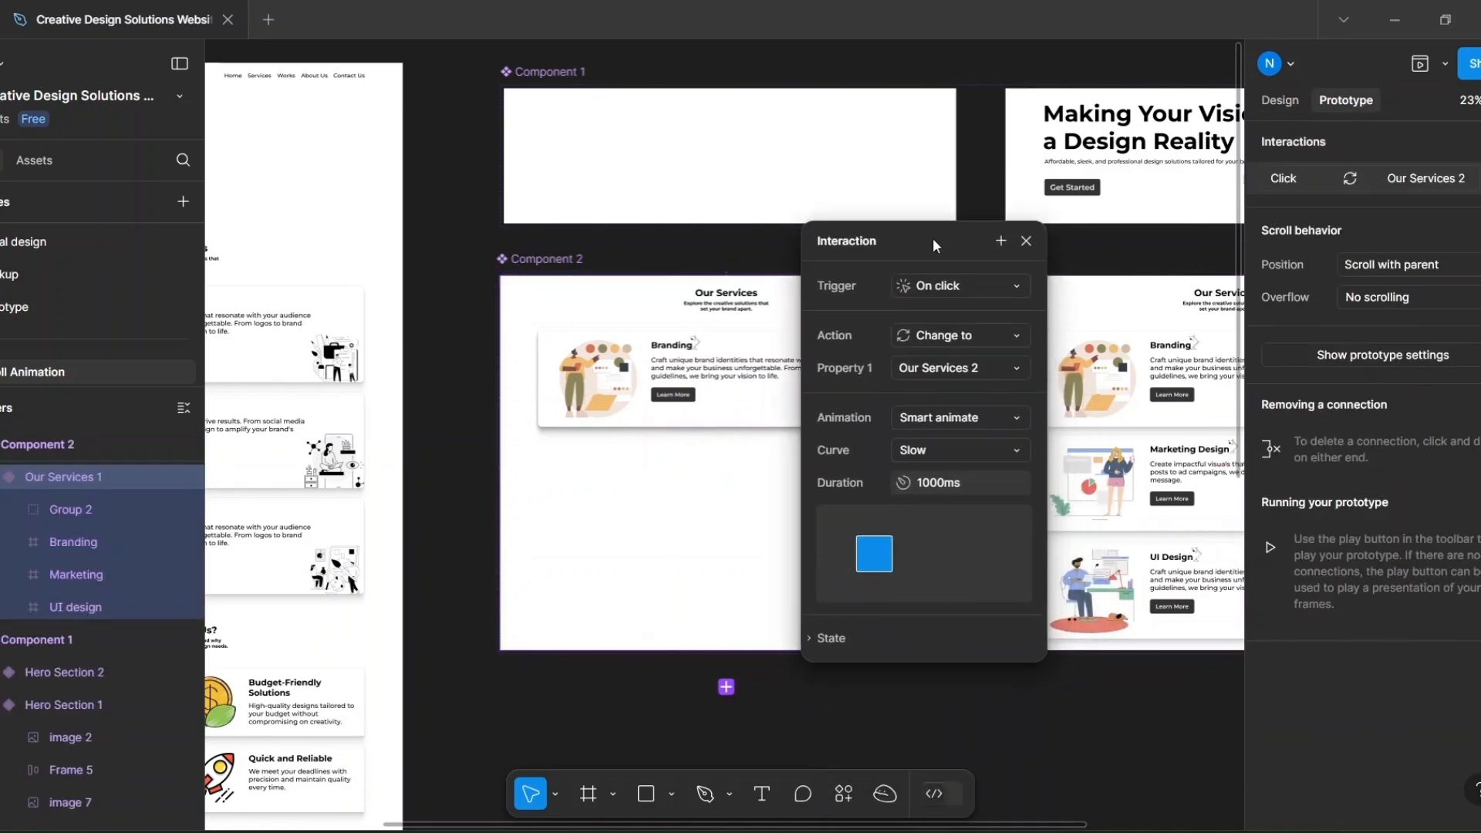
click(1015, 285)
click(992, 419)
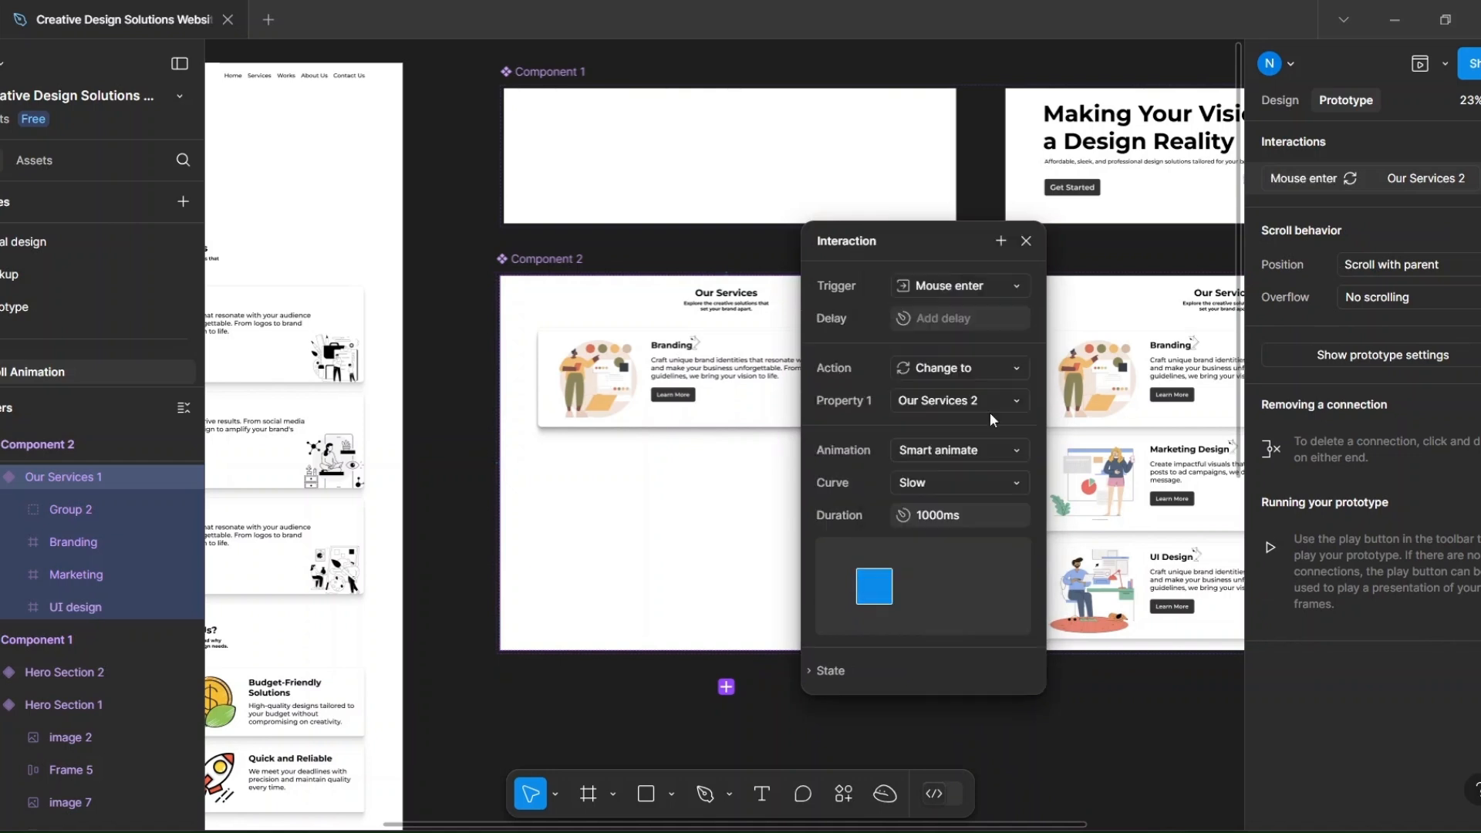
drag(952, 242, 946, 196)
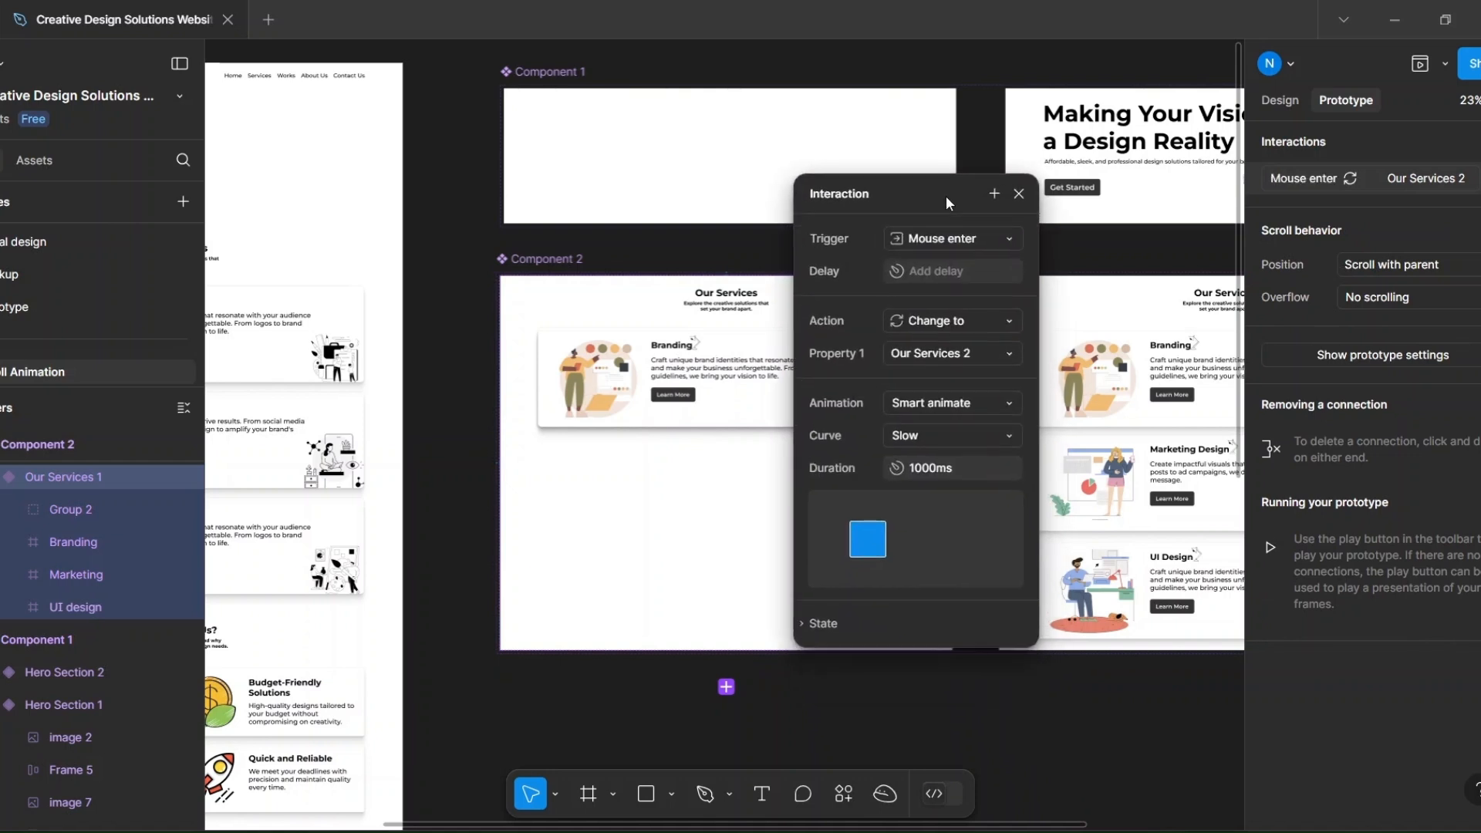
Set the Our Services interaction's curve to Ease in and out and its duration to 1000 ms.
click(1006, 435)
click(974, 223)
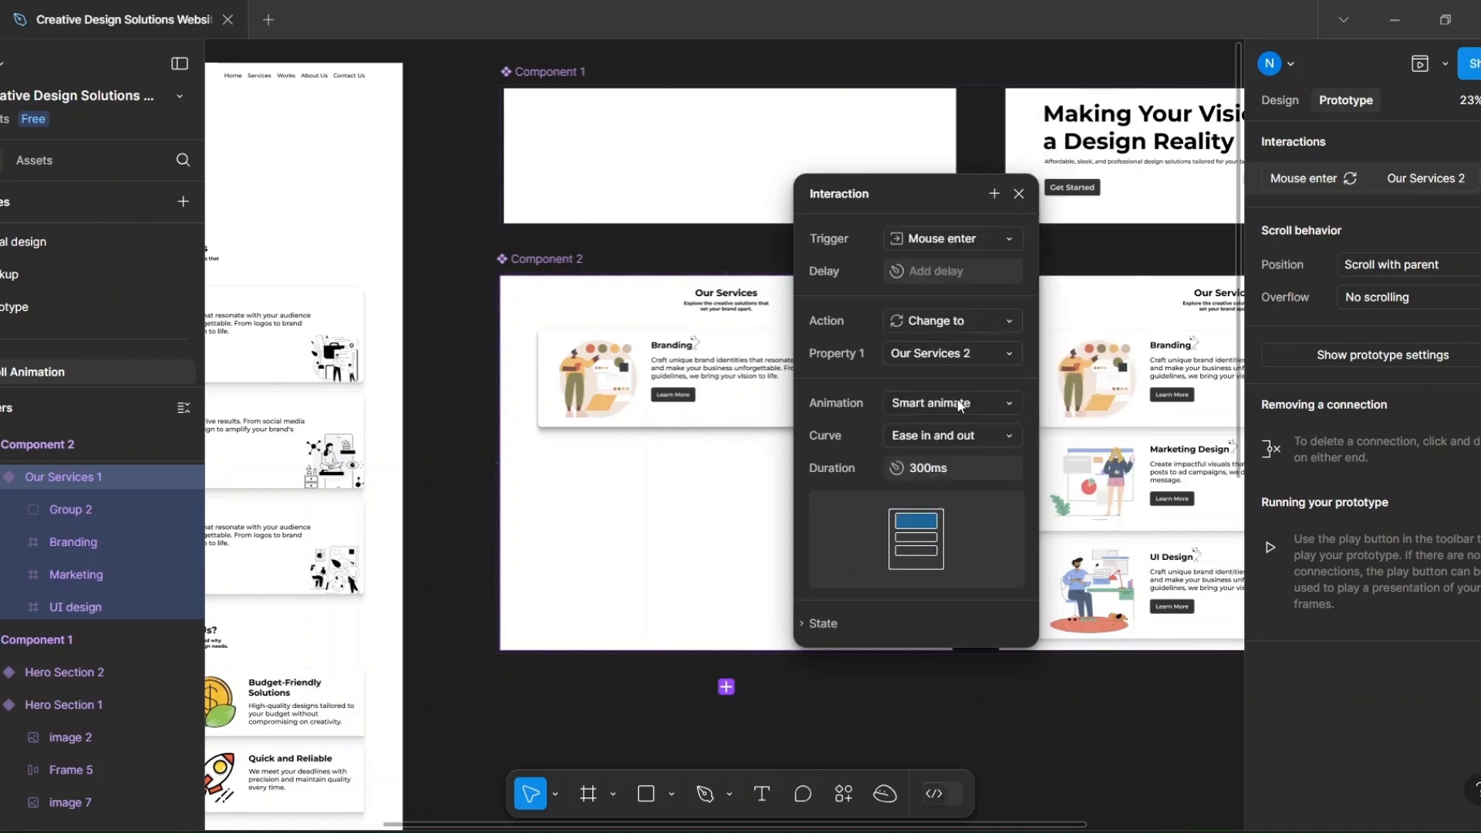
text(10)
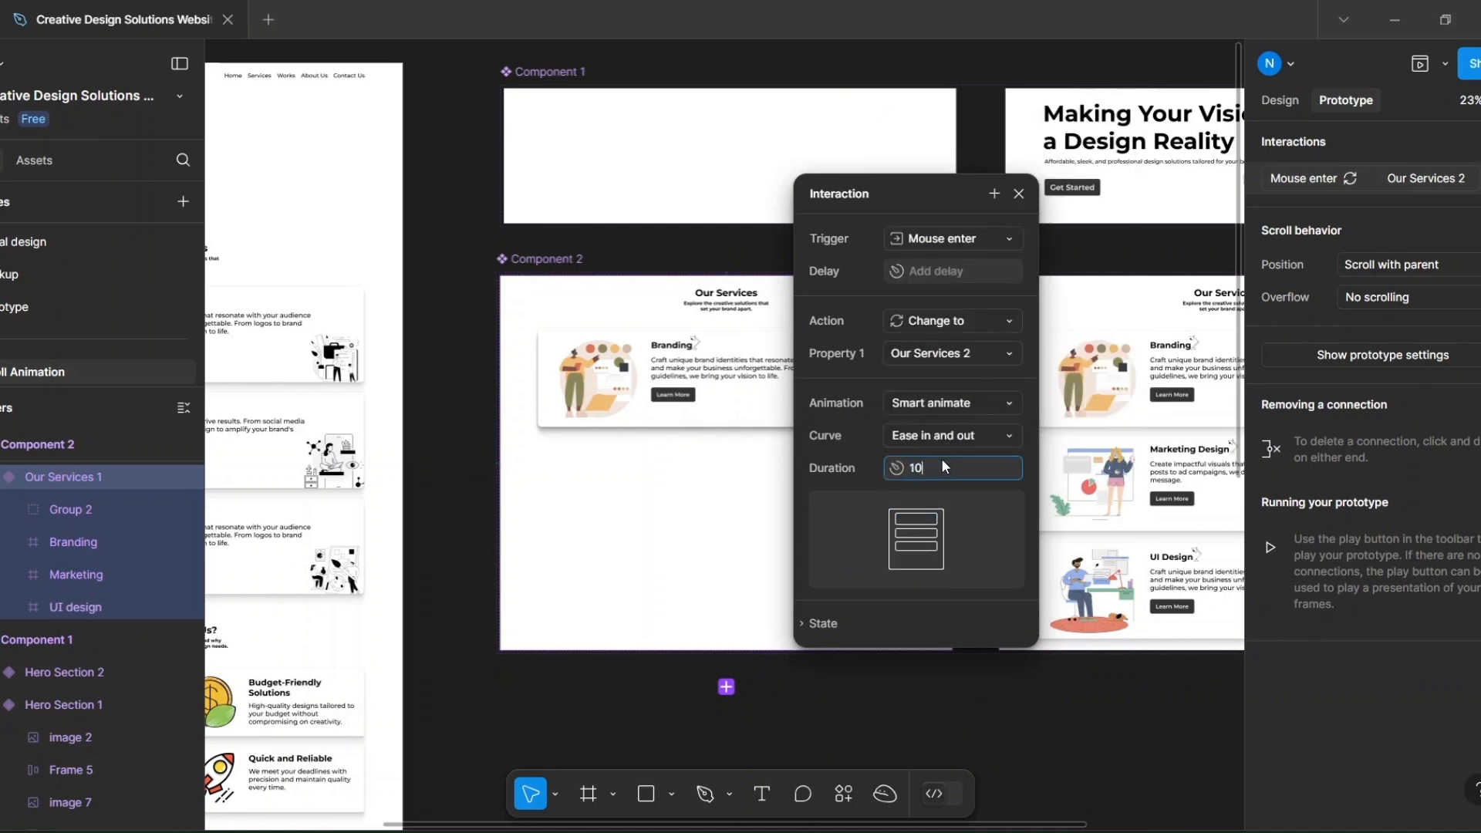
text(00)
key(Return)
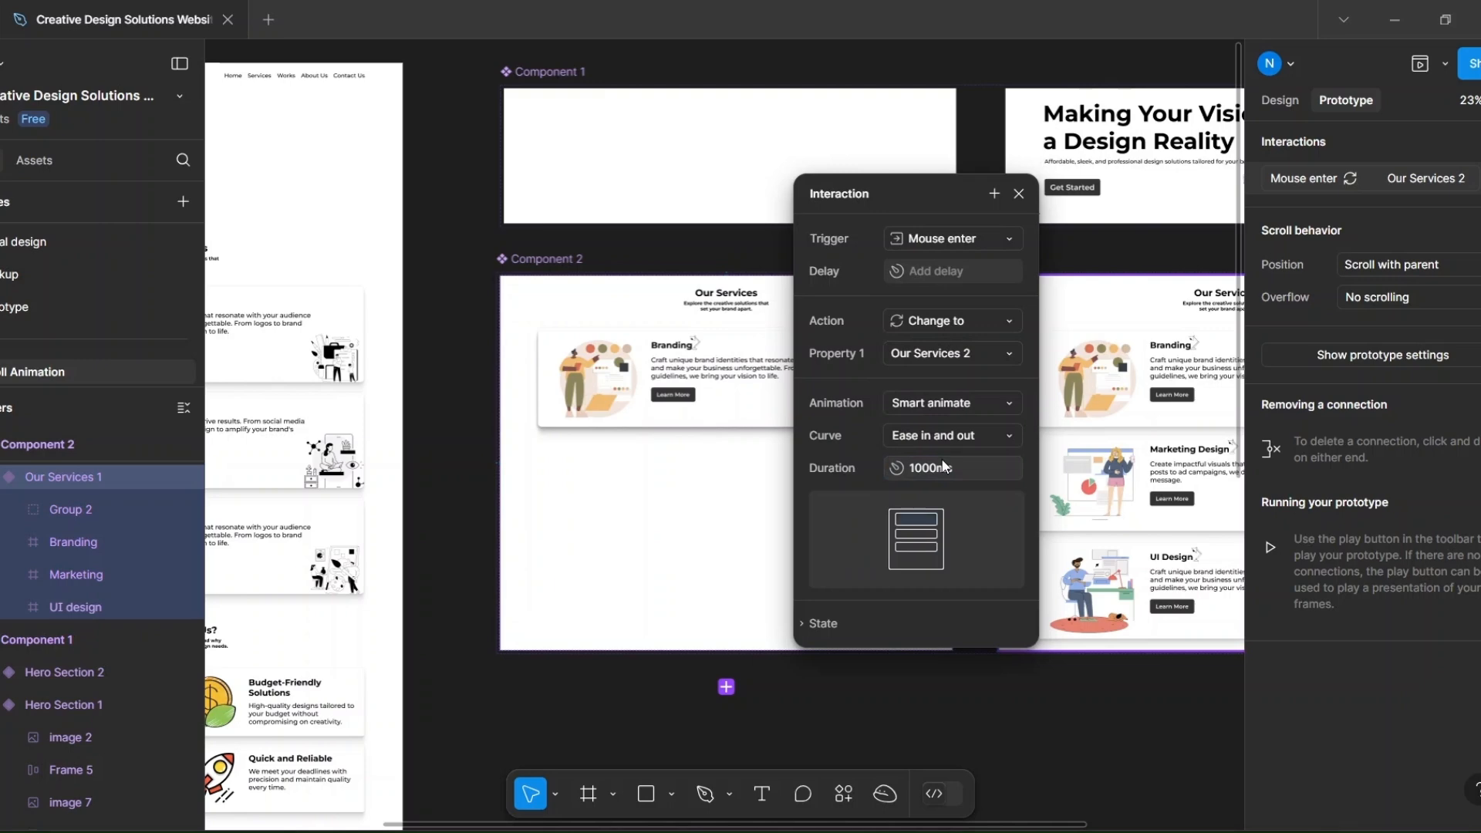
click(1019, 194)
Replace the Landing page's Our Services 1 section with an instance of Component 2's Our Services 1 variant.
scroll(870, 431, down, 4)
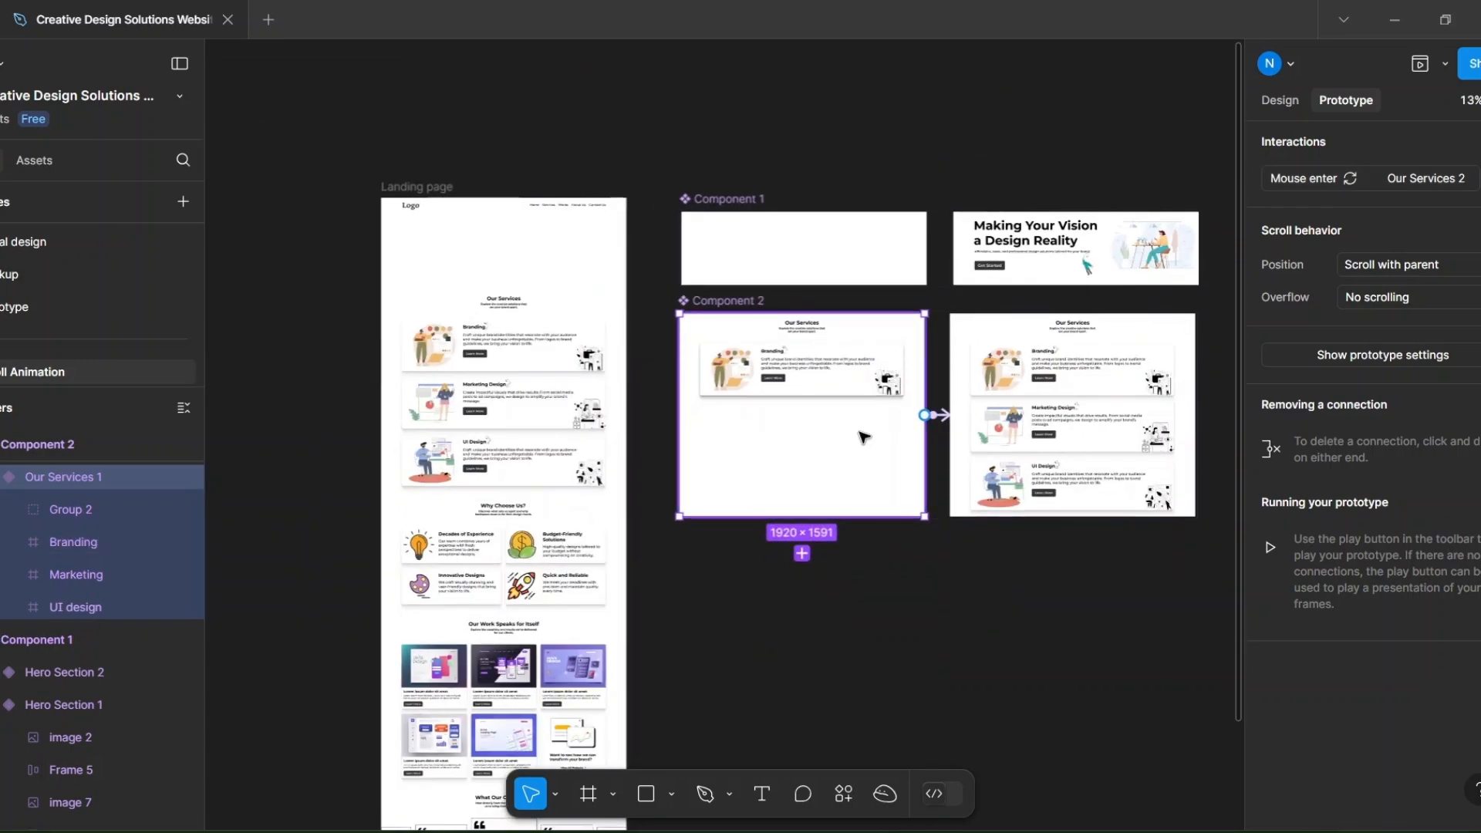
click(498, 453)
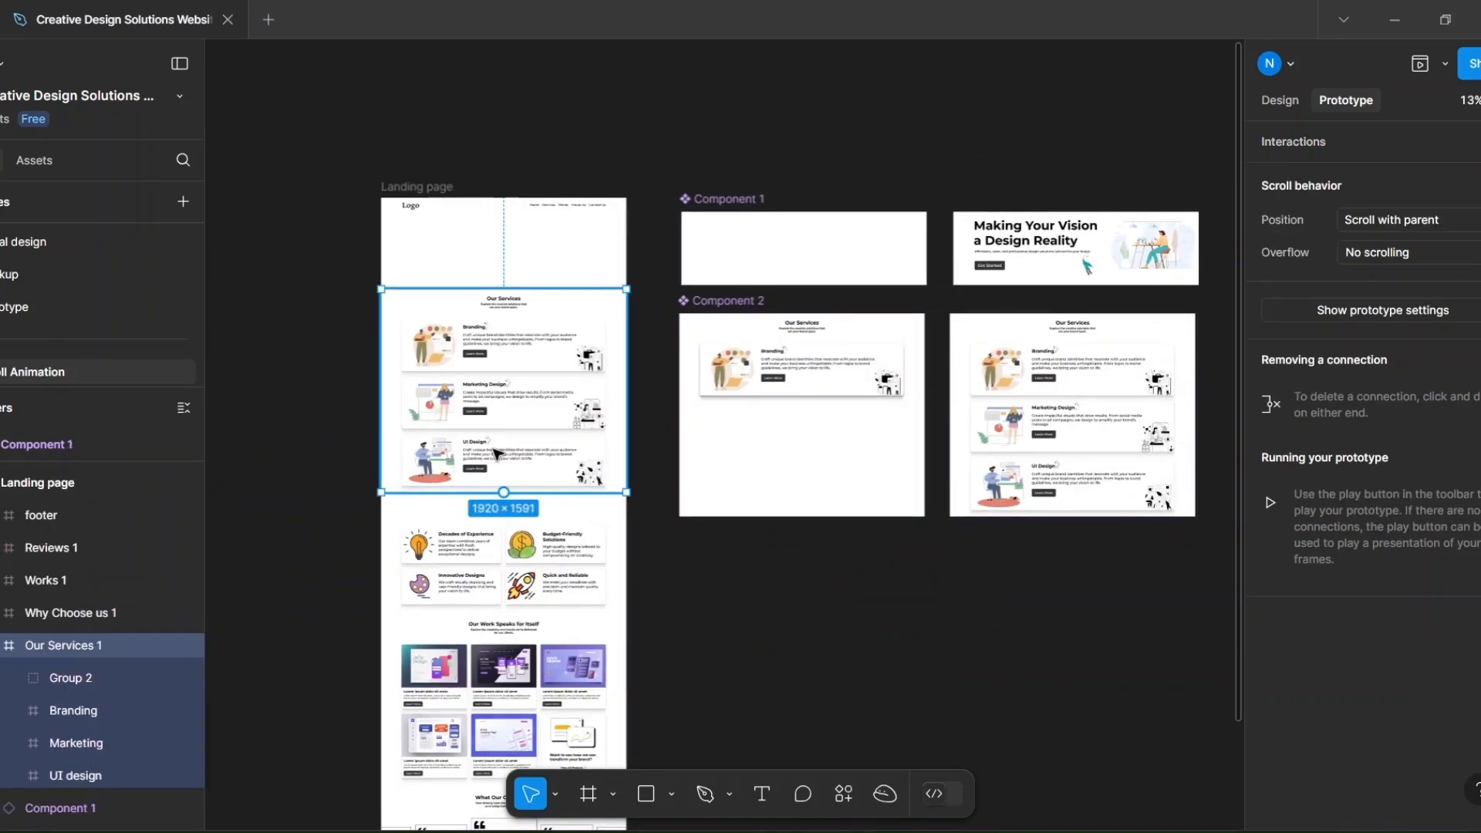
Preview the Landing page prototype, restart it once, and check the services cards' reveal animation while moving down the page.
click(423, 186)
click(1418, 65)
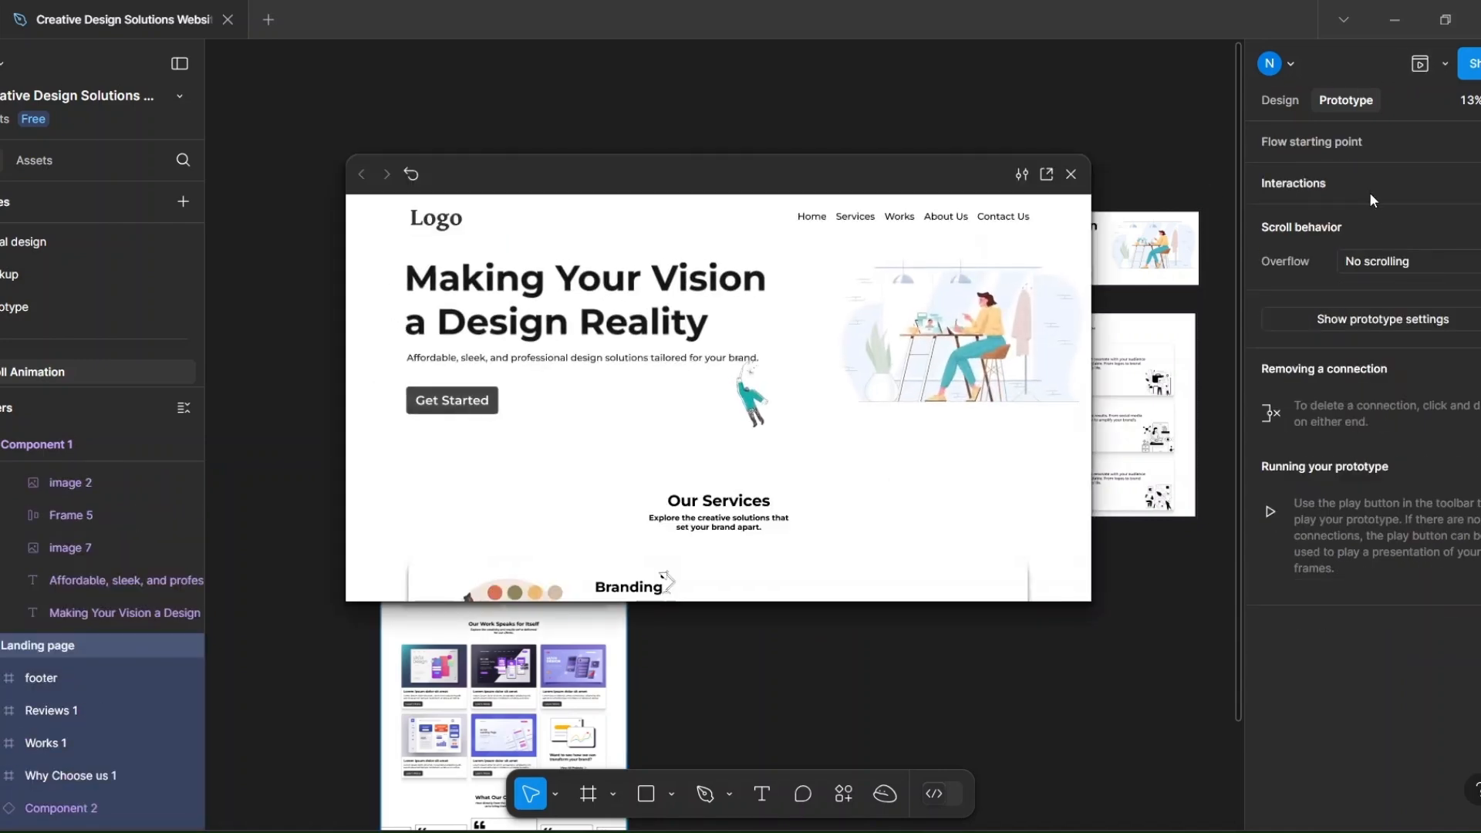
scroll(1071, 513, down, 5)
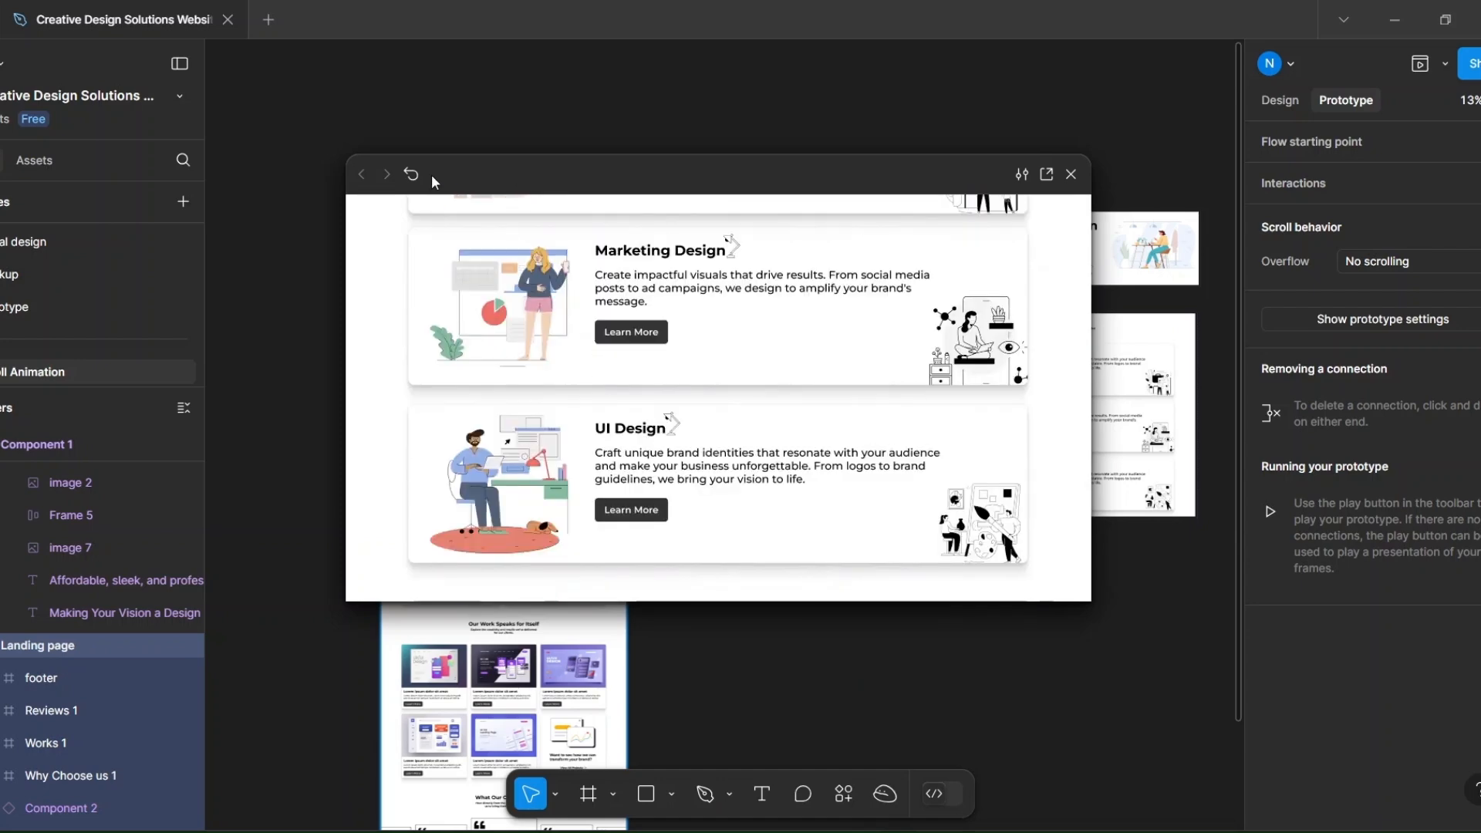
click(415, 175)
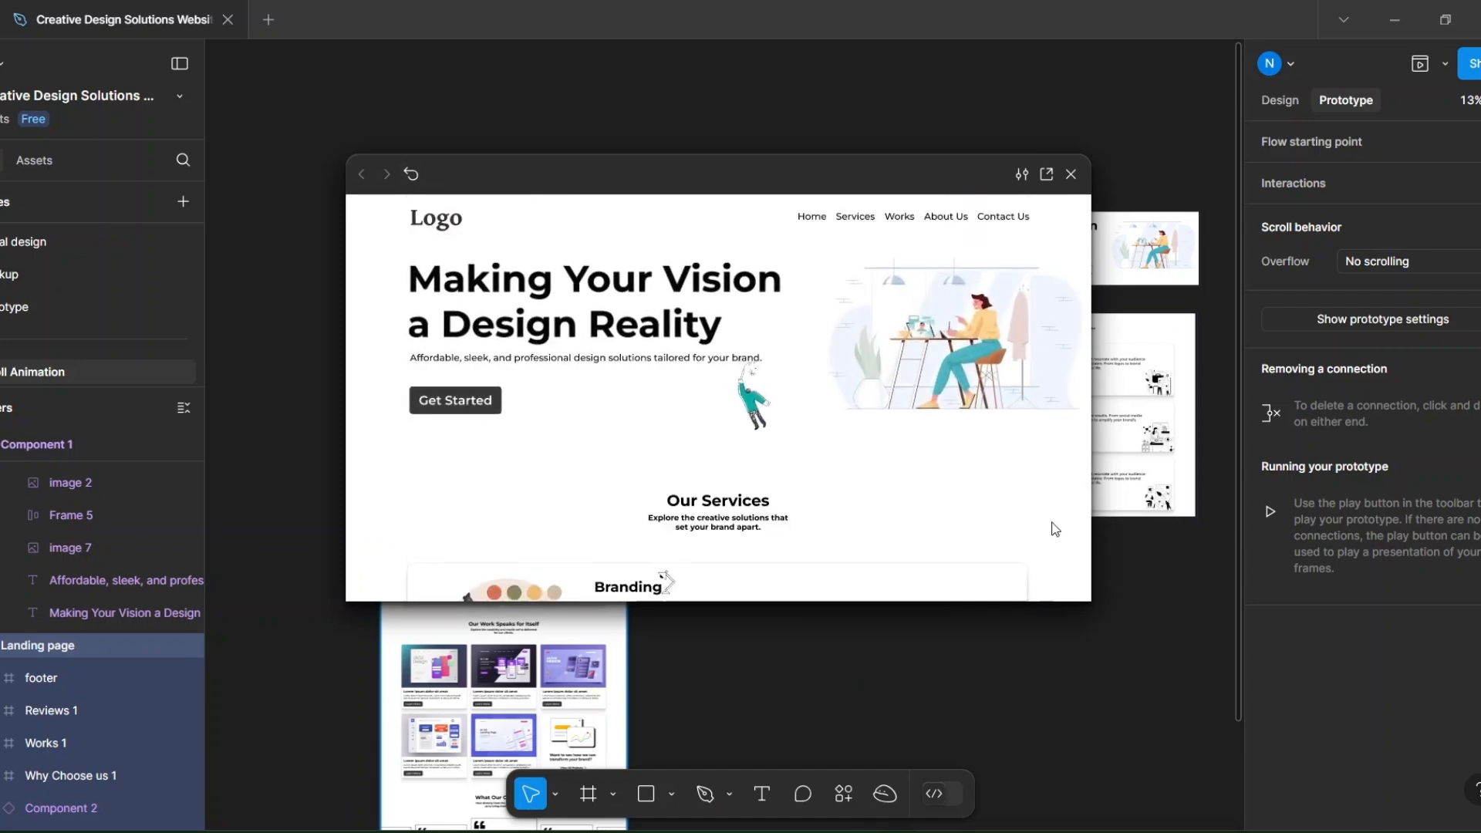
scroll(1052, 524, down, 5)
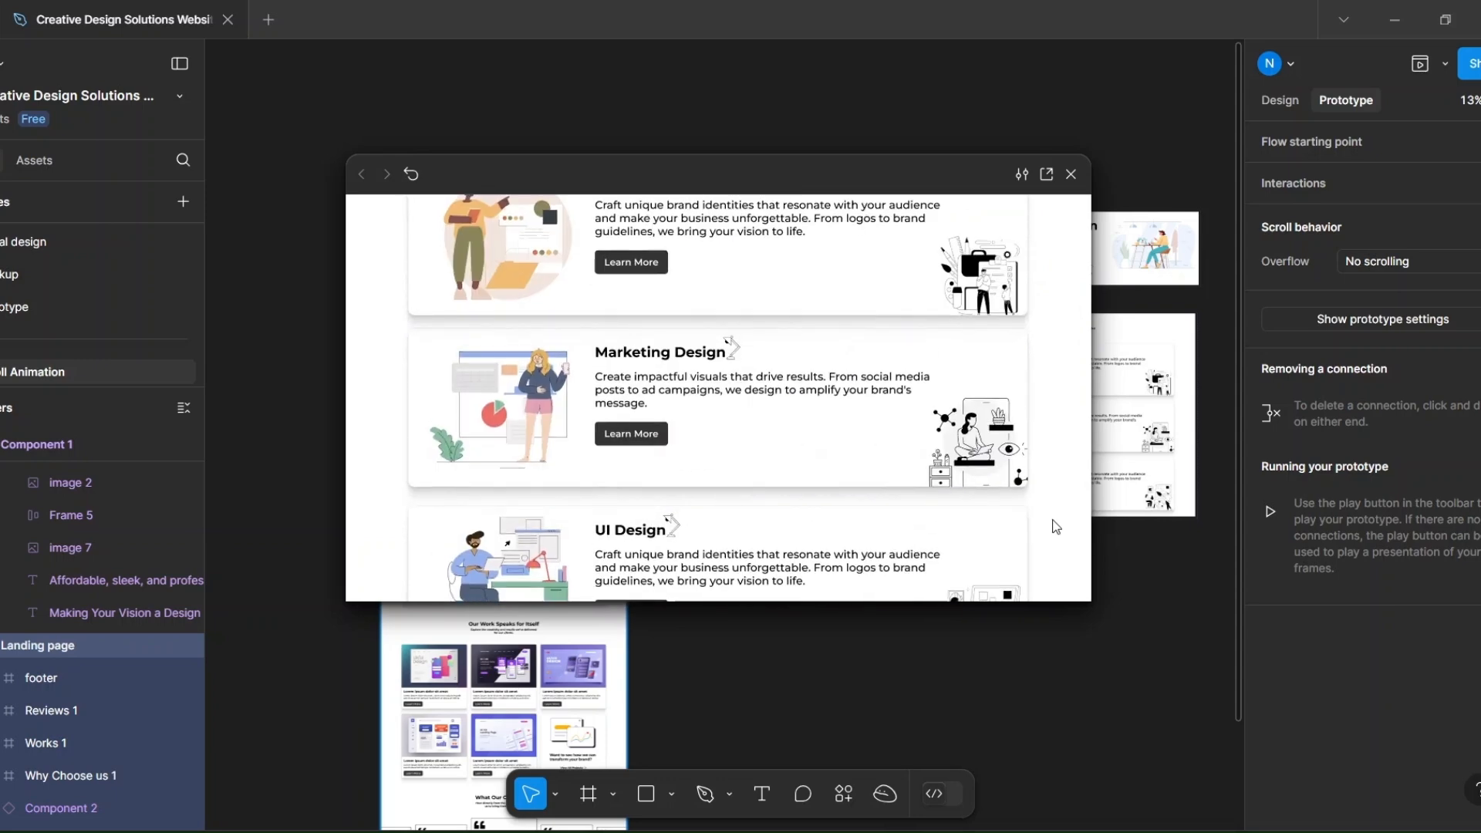
click(1071, 174)
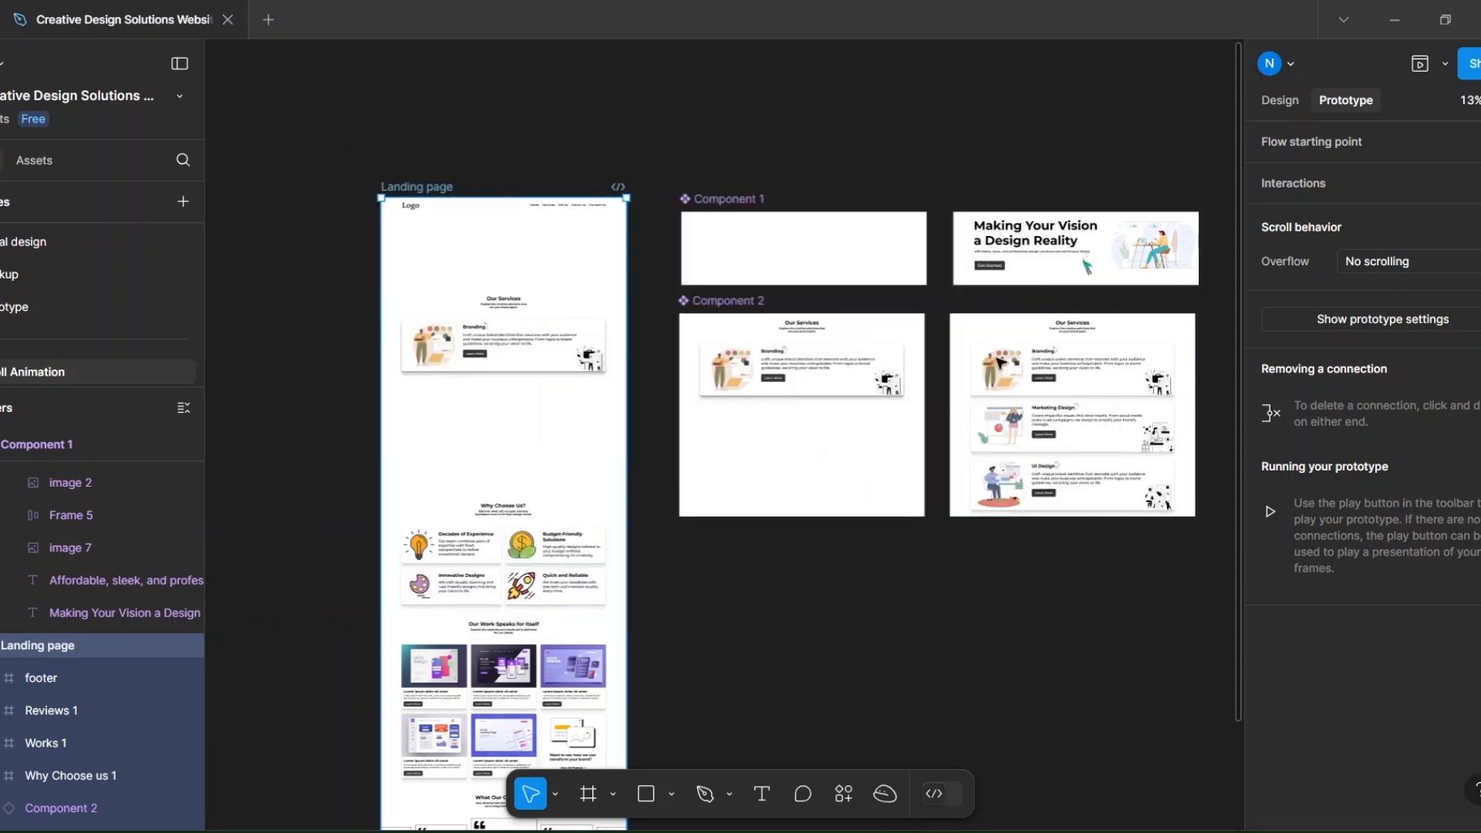
Copy the Why Choose us 1 section from the Landing page to below Component 2, and duplicate that copy beside it.
drag(532, 571, 827, 638)
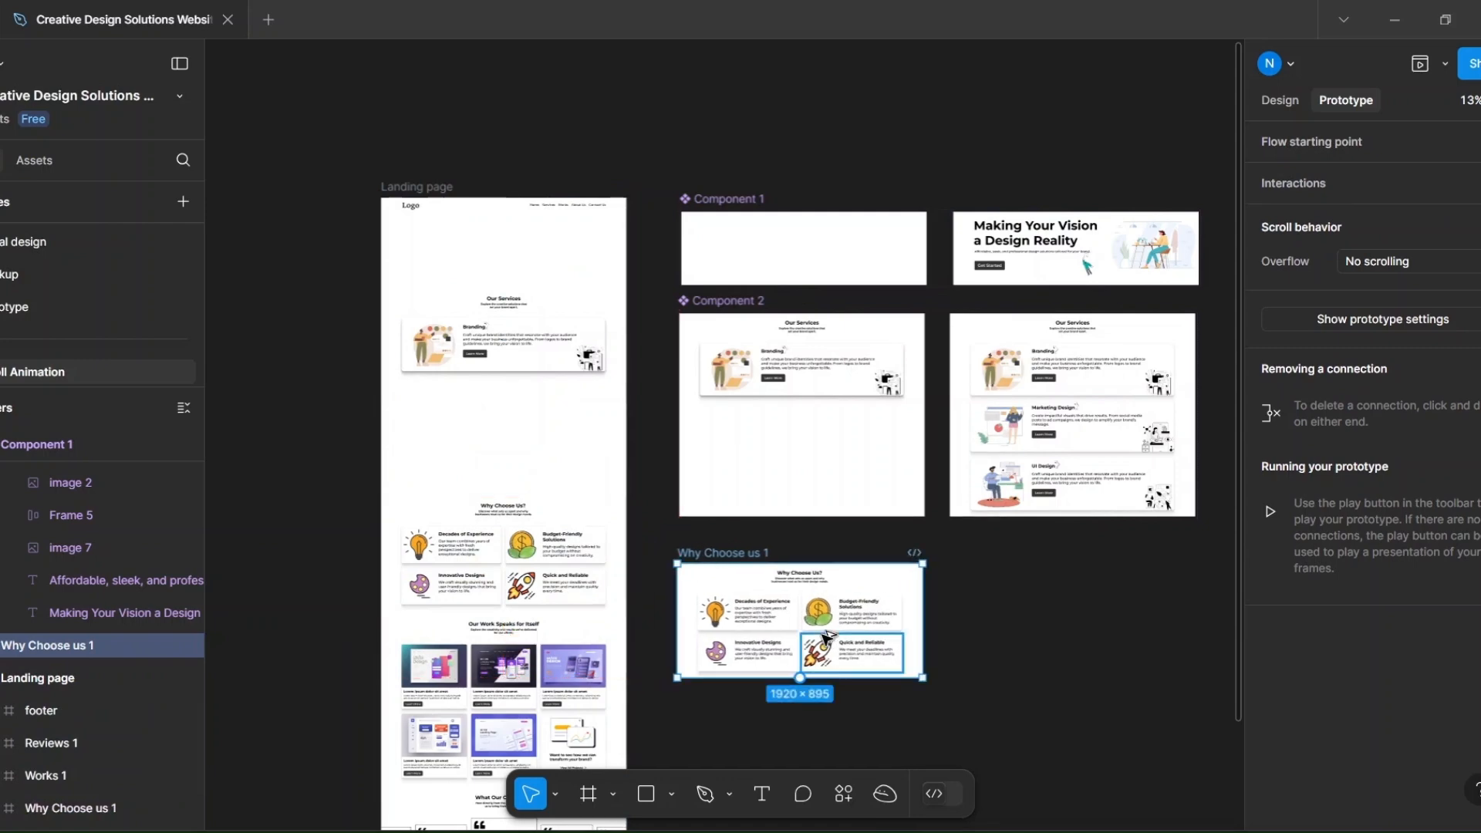
scroll(983, 697, up, 5)
drag(421, 415, 982, 414)
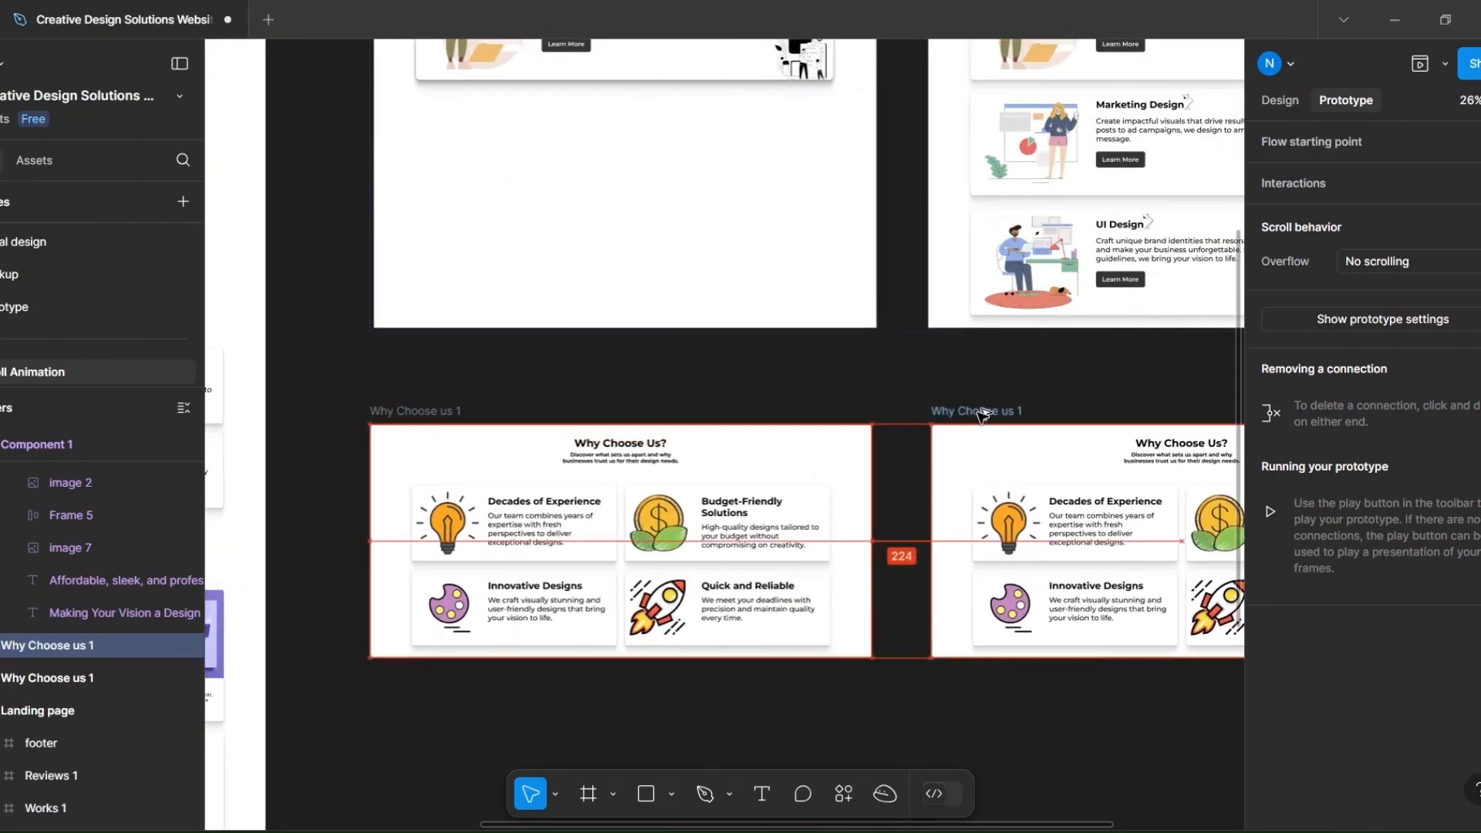
Move the Quick and Reliable card in the Why Choose us 1 copy straight left until it is hidden behind the Innovative Designs card.
scroll(628, 622, up, 5)
scroll(629, 621, down, 1)
click(747, 626)
key(shift+Left)
key(shift+Left)
key(shift+Left)
key(shift+Left)
key(shift+Left)
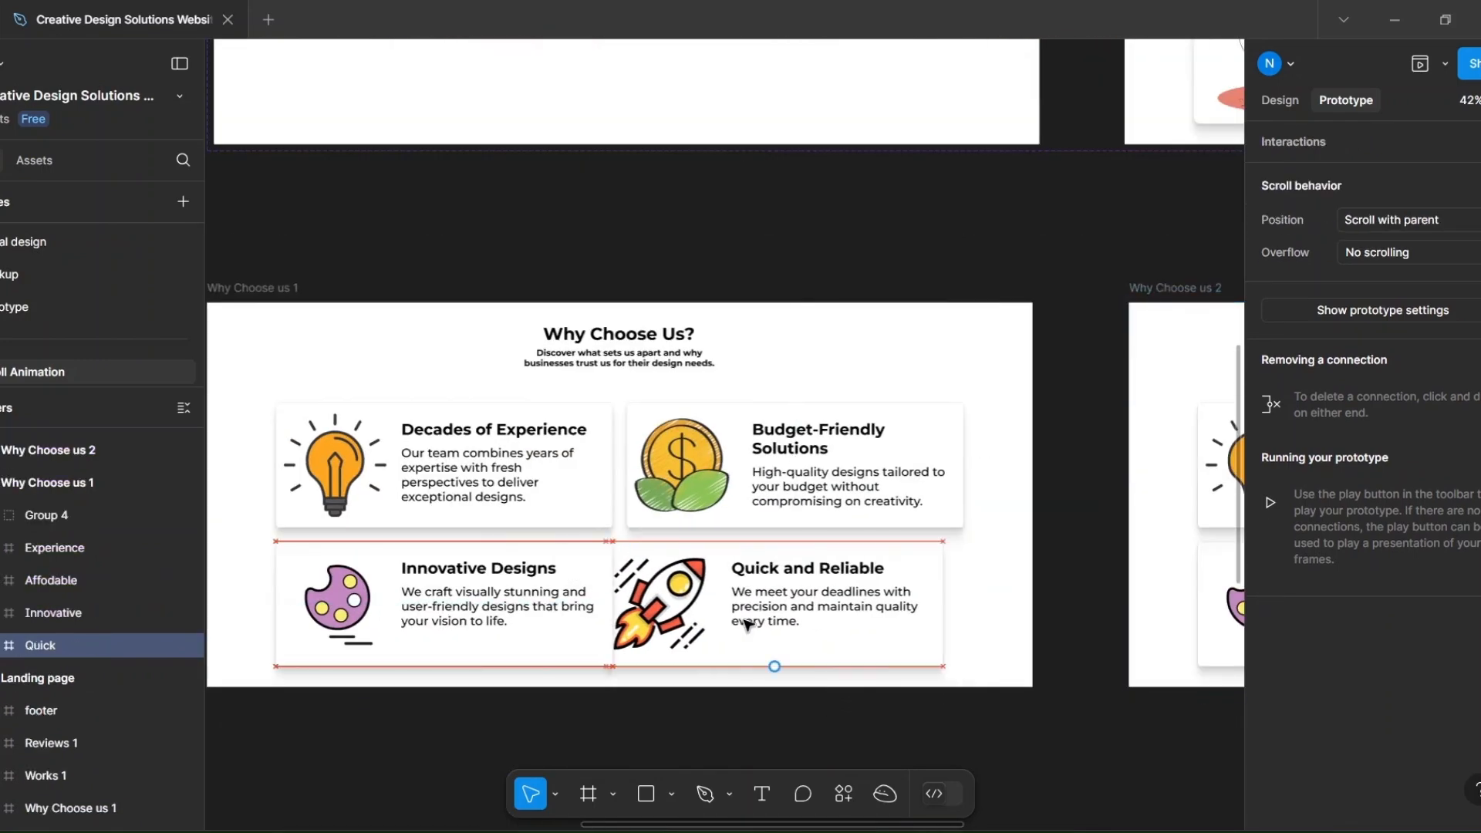
key(shift+Left)
key(shift+Left)
key(shift+Left)
key(shift+Left)
key(shift+Left)
key(shift+Left)
key(shift+Left)
key(shift+Left)
key(shift+Left)
key(shift+Left)
key(shift+Left)
key(shift+Left)
key(shift+Left)
key(shift+Left)
key(shift+Left)
key(shift+Left)
key(shift+Left)
key(shift+Left)
key(shift+Left)
key(shift+Left)
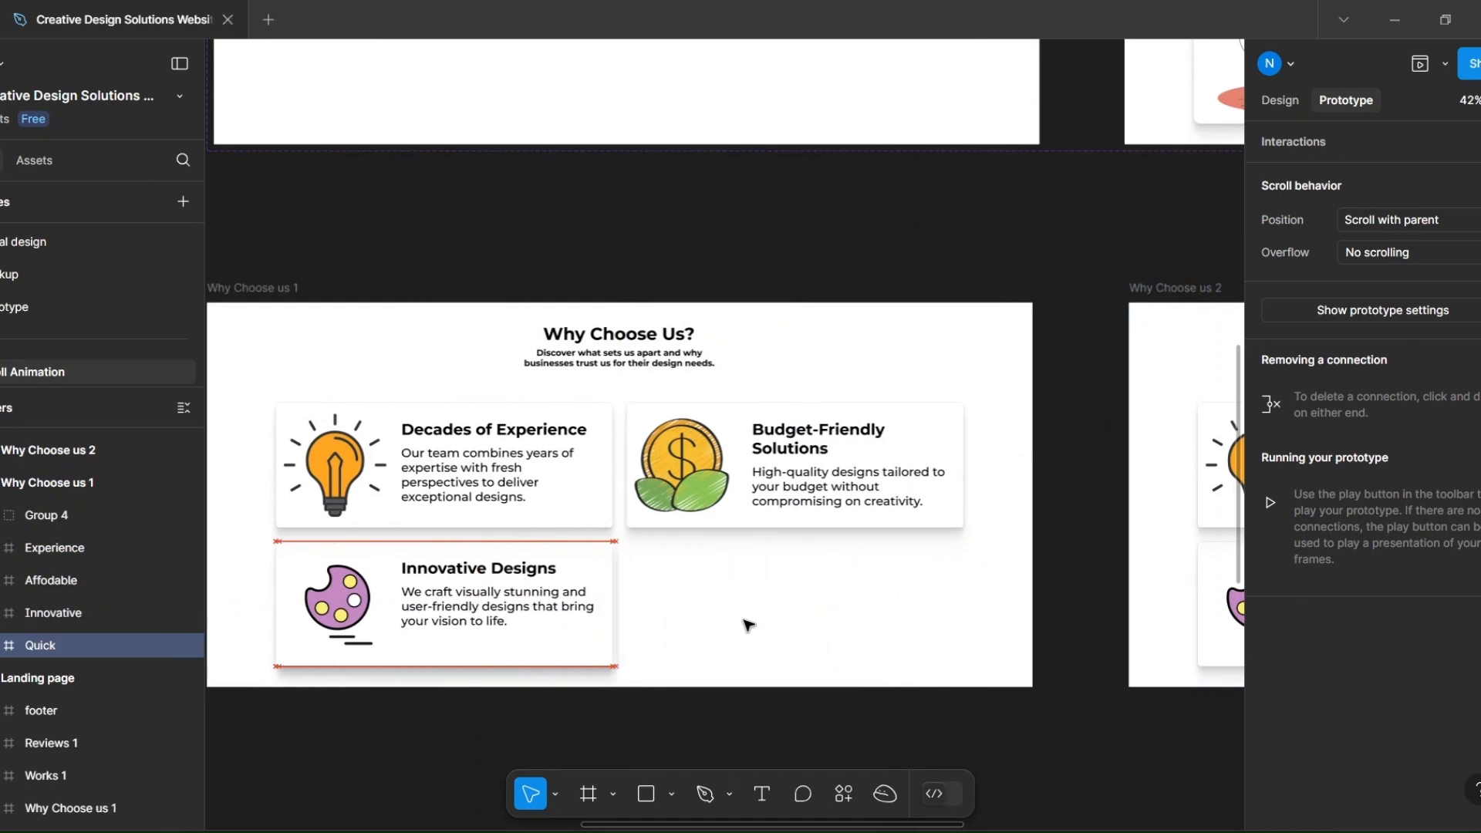
Move the Innovative and Quick cards in Why Choose us 1 together straight up until they sit behind the Decades of Experience card.
click(95, 621)
shift+click(86, 645)
key(shift+Up)
key(shift+Up)
key(shift+Up)
key(shift+Up)
key(shift+Up)
key(shift+Up)
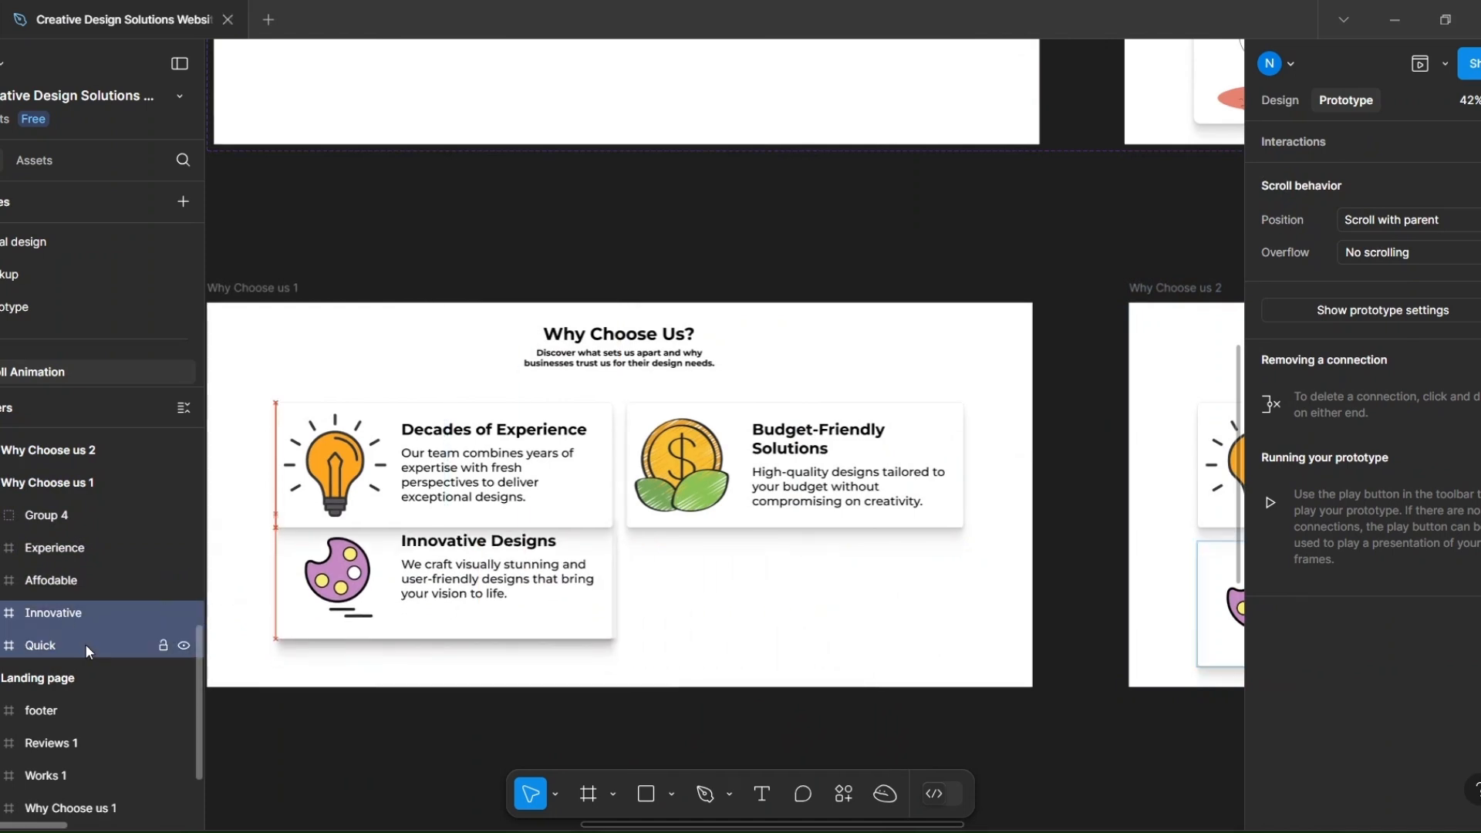
key(shift+Up)
key(shift+Up)
key(shift+Up)
key(shift+Up)
key(shift+Up)
key(shift+Up)
key(shift+Up)
key(shift+Up)
key(shift+Up)
key(shift+Up)
key(shift+Up)
key(shift+Up)
key(shift+Up)
key(shift+Up)
key(shift+Up)
key(shift+Up)
key(shift+Up)
key(shift+Up)
key(shift+Up)
key(shift+Up)
Move the Budget-Friendly Solutions card in Why Choose us 1 straight left until it is hidden behind the Decades of Experience card.
click(838, 474)
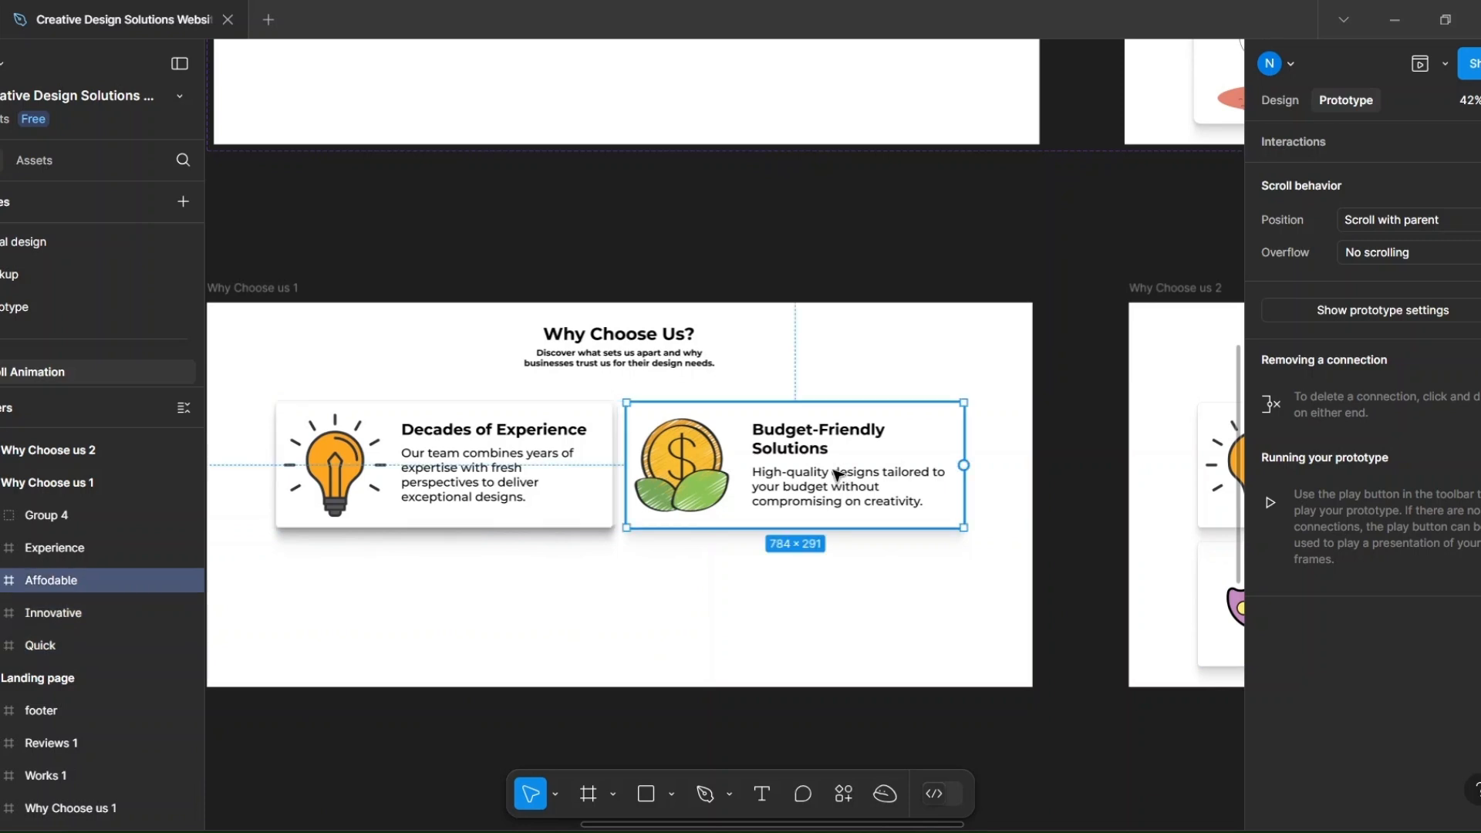
key(shift+Left)
key(shift+Left)
key(shift+Left)
key(shift+Left)
key(shift+Left)
key(shift+Left)
key(shift+Left)
key(shift+Left)
key(shift+Left)
key(shift+Left)
key(shift+Left)
key(shift+Left)
key(shift+Left)
key(shift+Left)
key(shift+Left)
key(shift+Left)
key(shift+Left)
key(shift+Left)
key(shift+Left)
key(shift+Left)
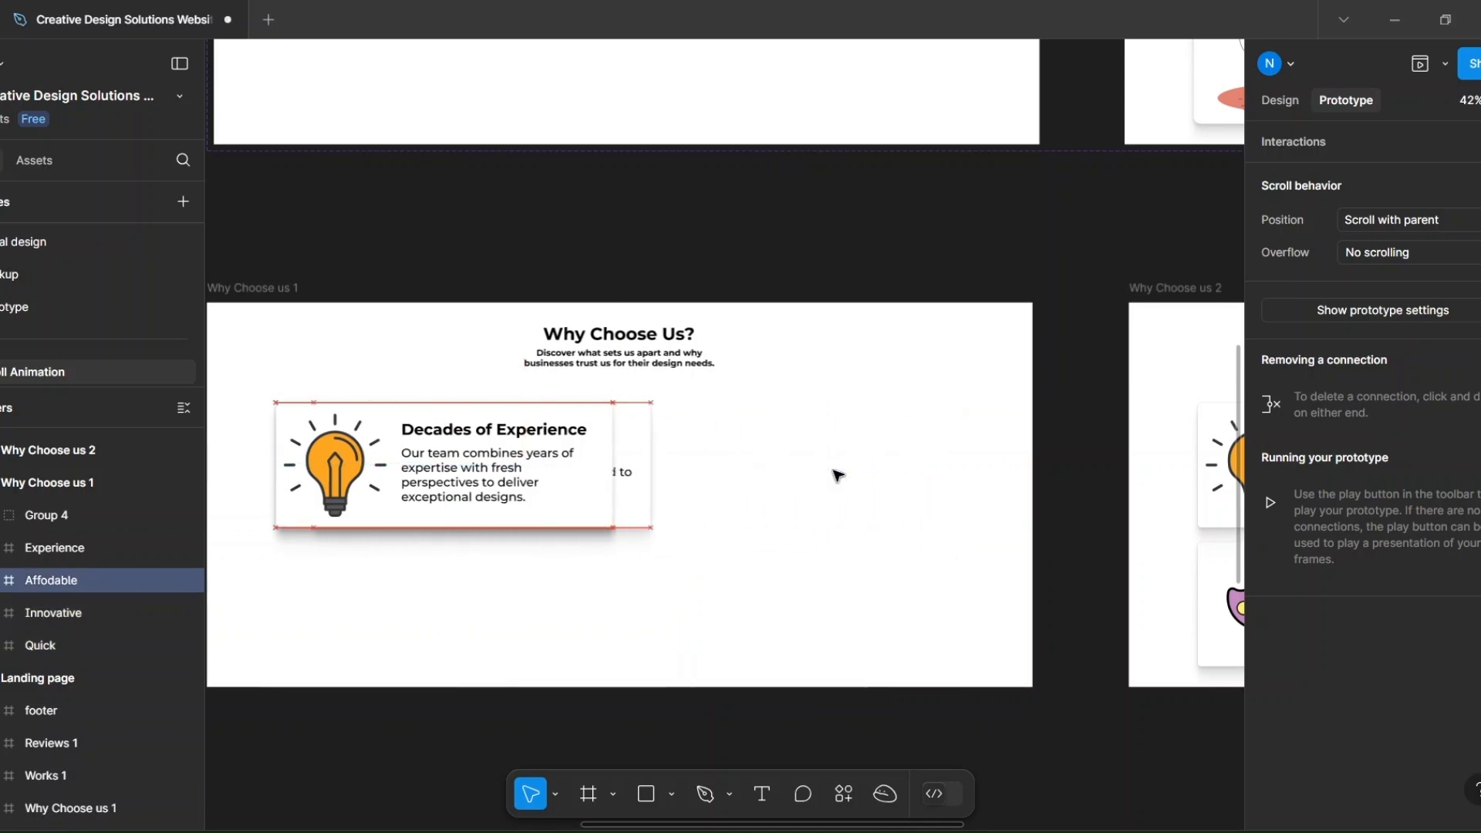
Combine the Why Choose us 1 and Why Choose us 2 frames into a component set.
click(263, 288)
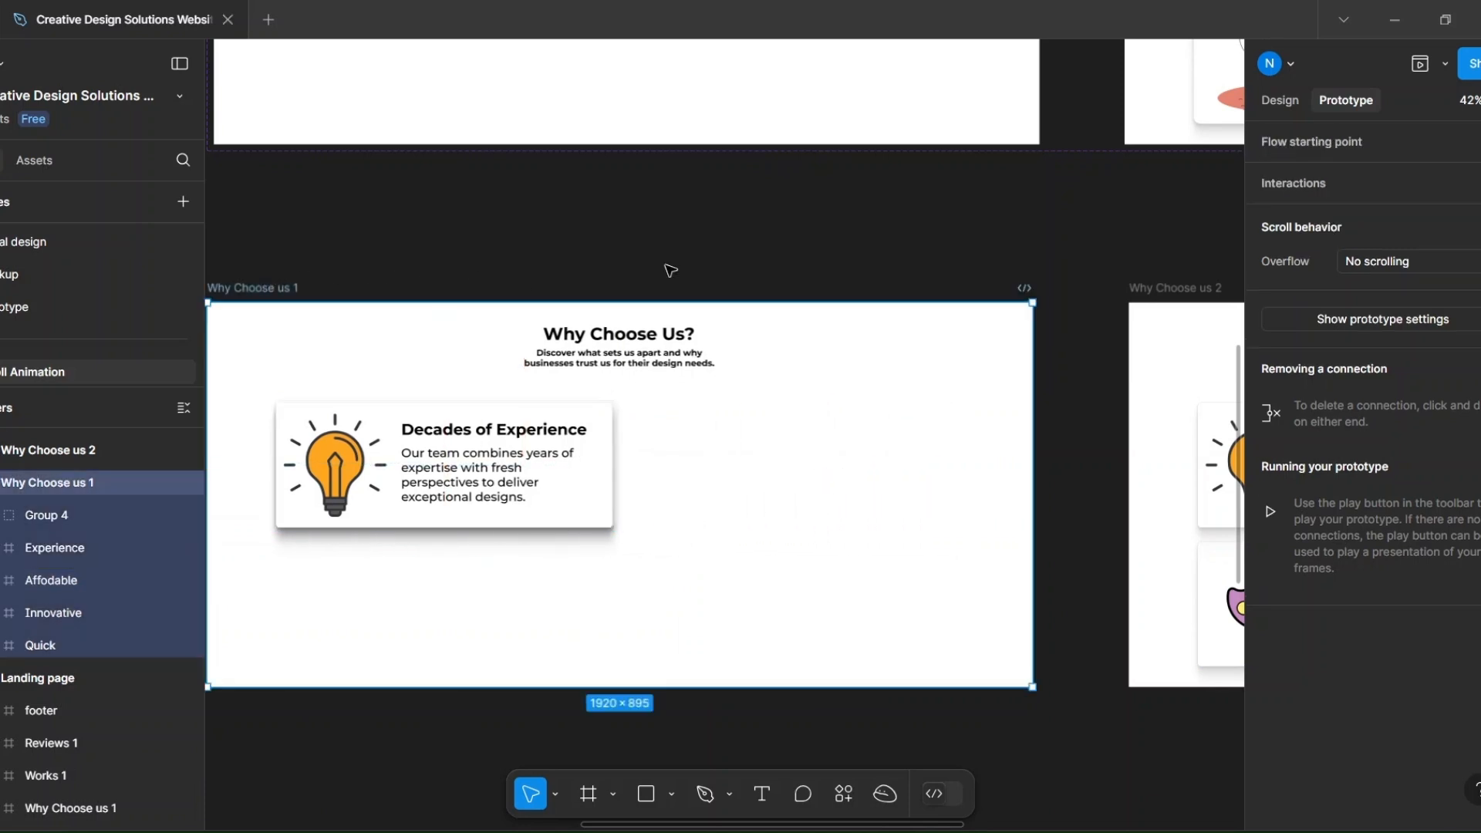
shift+click(1192, 288)
click(1297, 106)
click(1474, 146)
click(1392, 233)
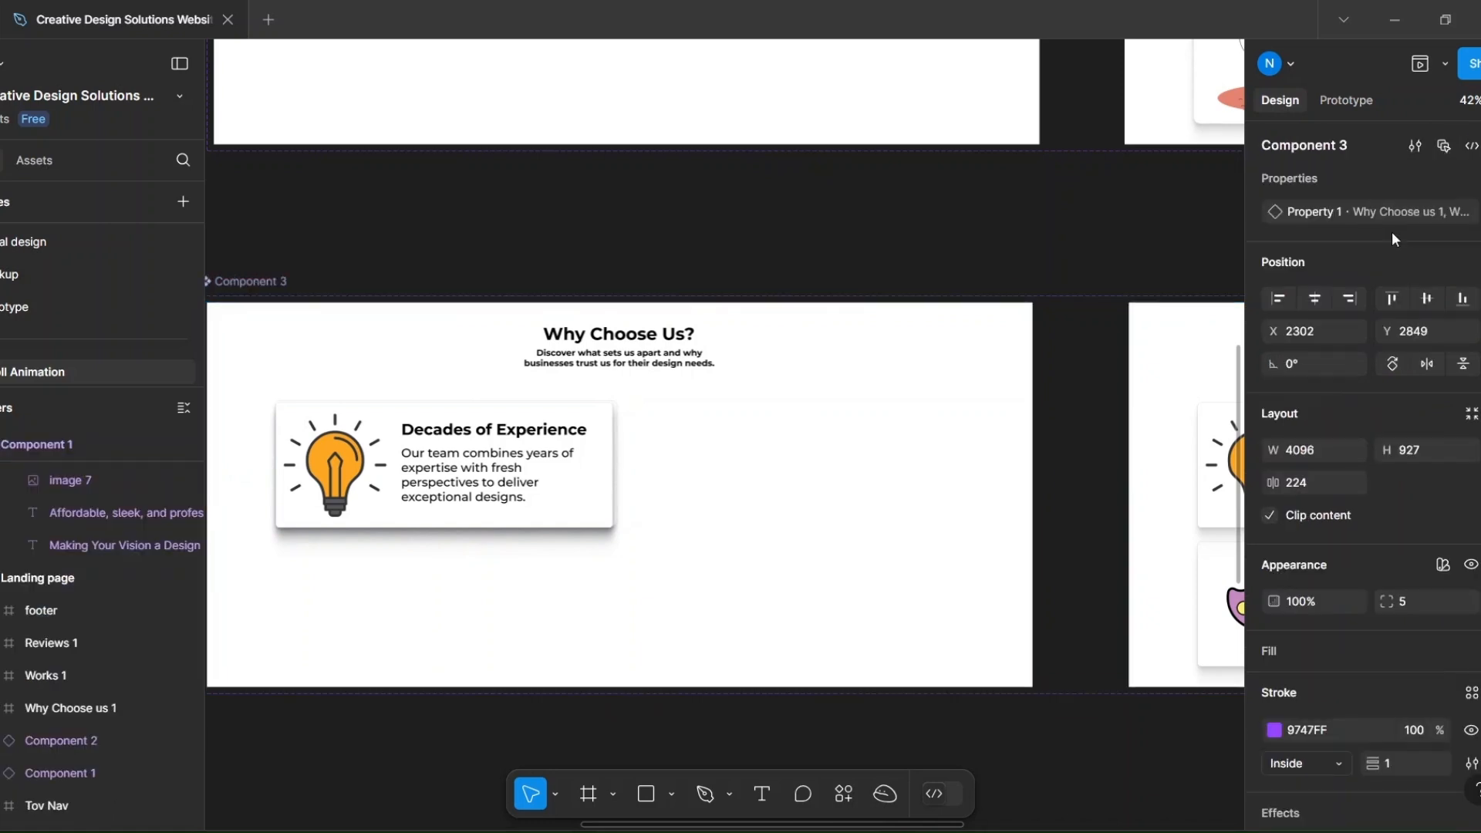
Connect the Why Choose us 1 variant to Why Choose us 2 with a Change to interaction triggered on Mouse enter.
click(1349, 106)
click(983, 433)
drag(1033, 494, 1150, 496)
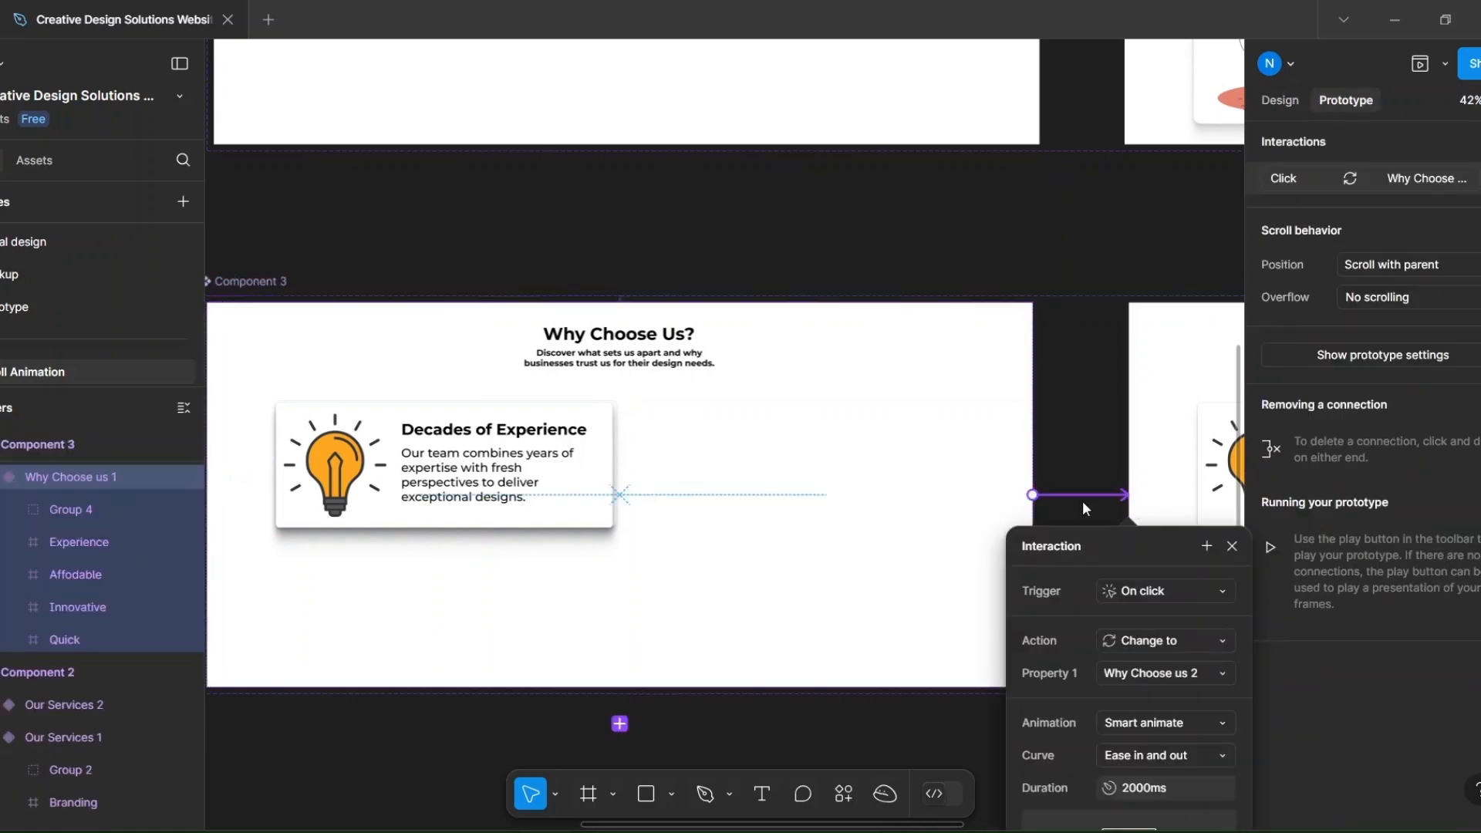
click(1017, 272)
click(990, 402)
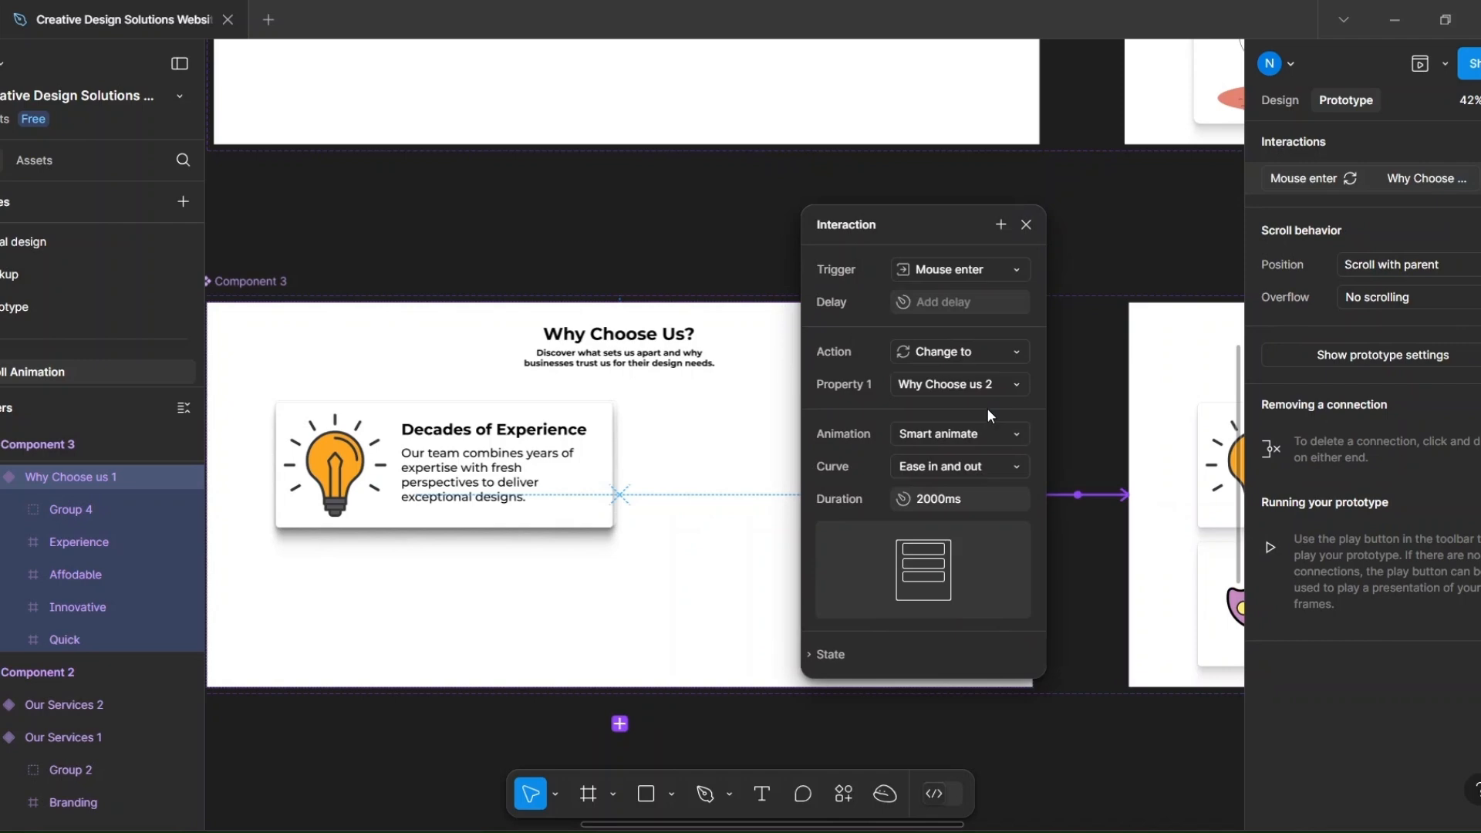
click(1026, 224)
Replace the Landing page's Why Choose us 1 section with an instance of Component 3's Why Choose us 1 variant.
ctrl+scroll(1034, 230, down, 5)
ctrl+scroll(1034, 229, down, 1)
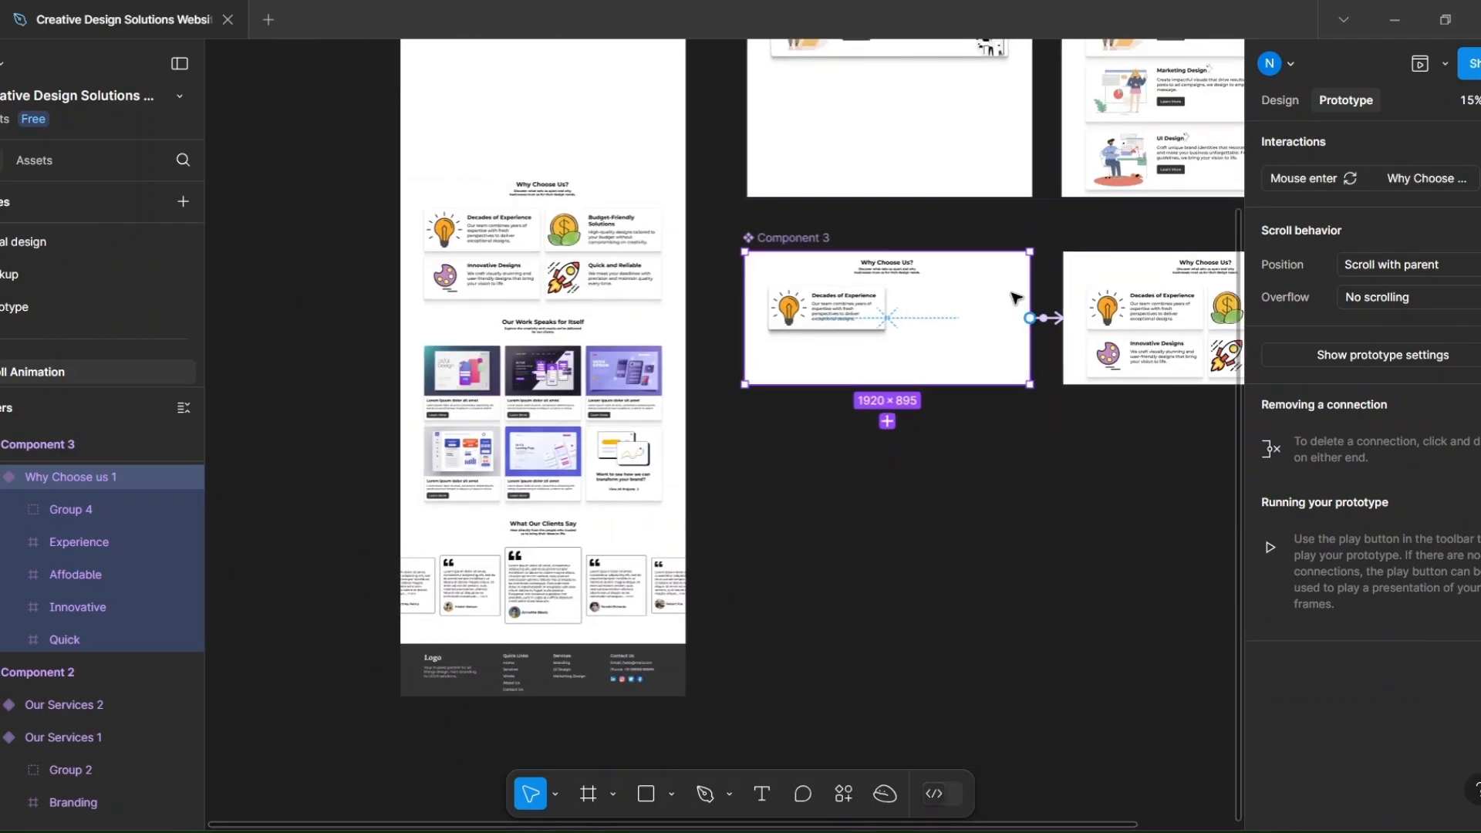
click(657, 241)
key(ctrl+shift+r)
Copy the Works 1 section from the Landing page to below Component 3, and duplicate that copy beside it.
scroll(1020, 273, down, 1)
click(550, 395)
alt+drag(543, 363, 891, 476)
scroll(1023, 608, down, 1)
drag(755, 306, 758, 324)
alt+drag(758, 324, 1097, 324)
Move the Work 3 card in the Works 1 copy straight left until it is hidden behind the Work 2 card.
ctrl+scroll(910, 427, up, 3)
click(913, 440)
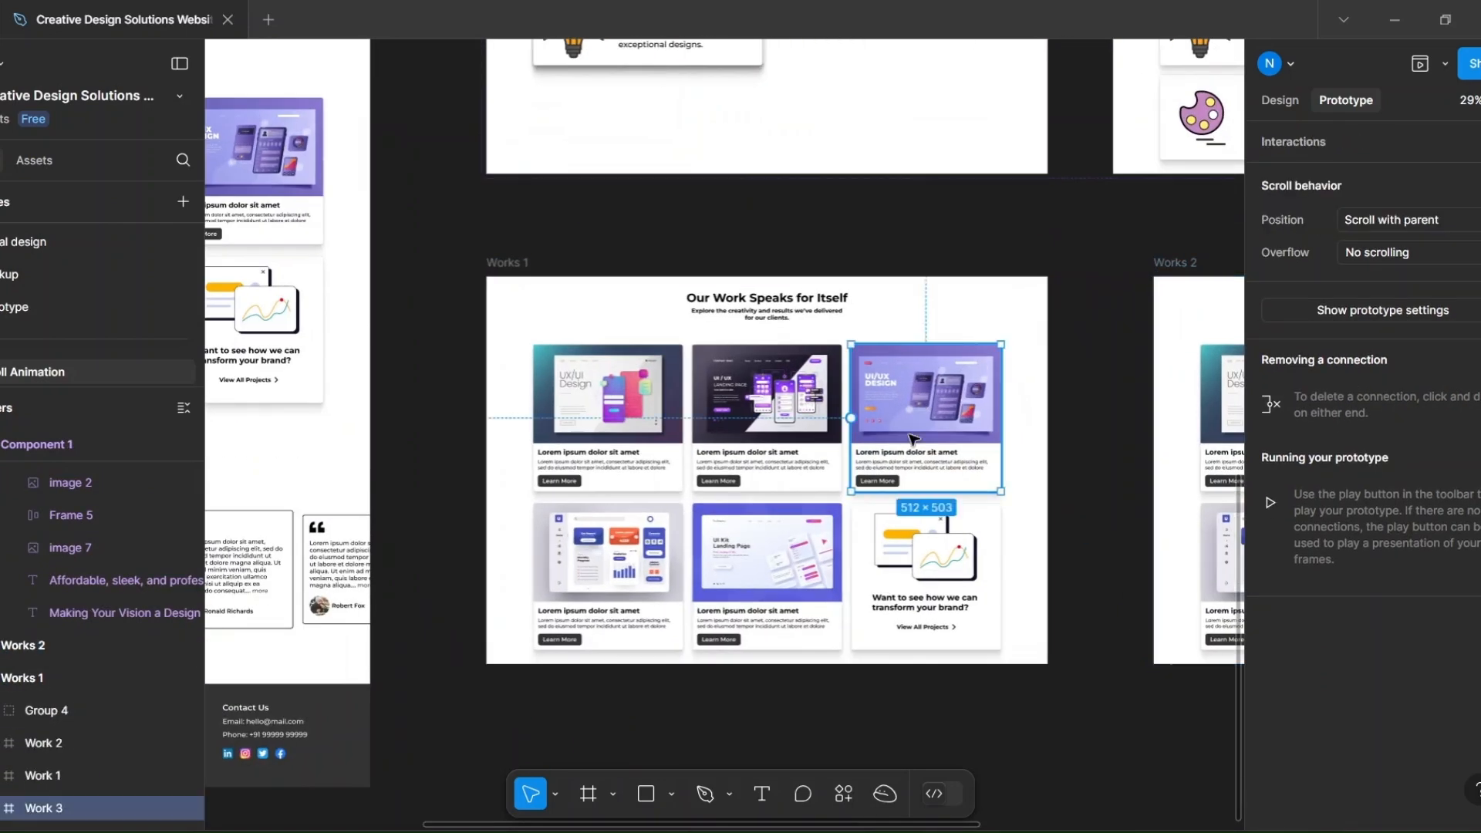
key(Delete)
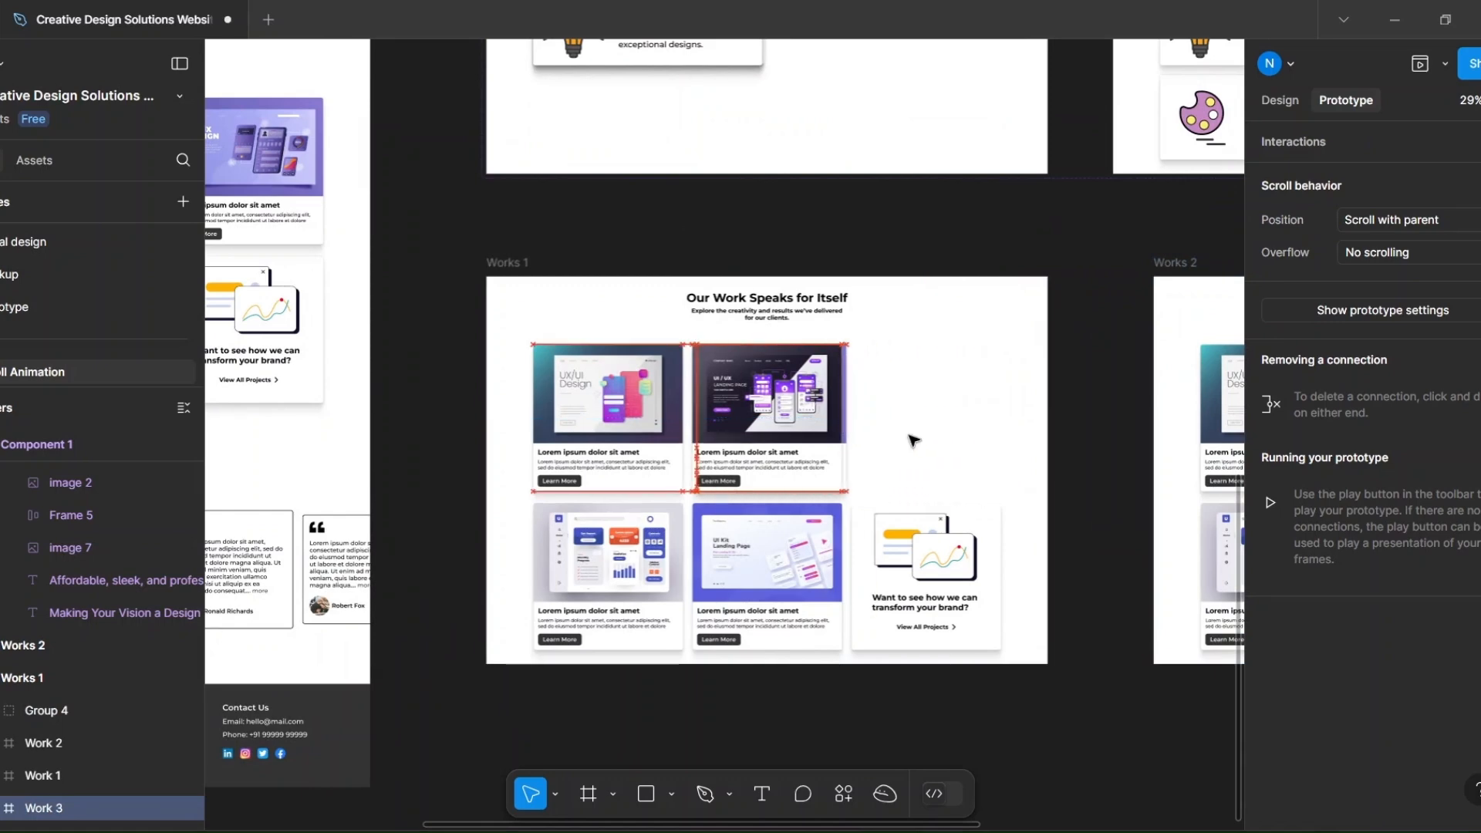
Move the Work 1 card in the Works 1 copy straight right until it is hidden behind the Work 2 card.
click(579, 414)
key(shift+Right)
key(shift+Right)
key(shift+Right)
key(shift+Right)
key(shift+Right)
key(shift+Right)
key(shift+Right)
key(shift+Right)
key(shift+Right)
key(shift+Right)
key(shift+Right)
key(shift+Right)
key(shift+Right)
key(shift+Right)
key(shift+Right)
key(shift+Right)
key(shift+Right)
key(shift+Right)
key(shift+Right)
key(shift+Right)
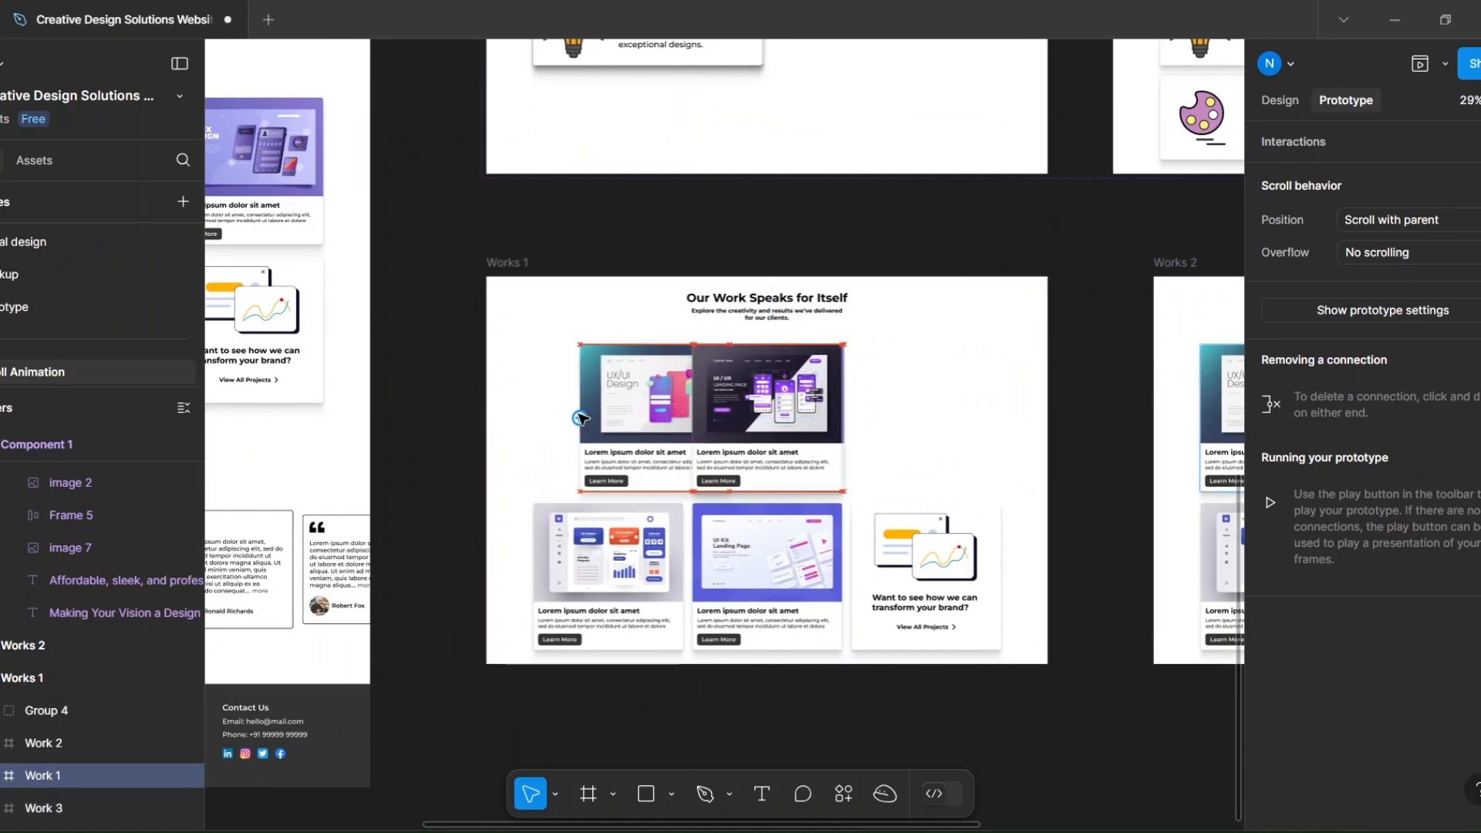
key(shift+Right)
key(shift+Right)
key(shift+Right)
key(shift+Right)
key(shift+Right)
key(shift+Right)
key(shift+Right)
key(shift+Right)
key(shift+Right)
key(shift+Right)
key(shift+Right)
key(shift+Right)
key(shift+Right)
key(shift+Right)
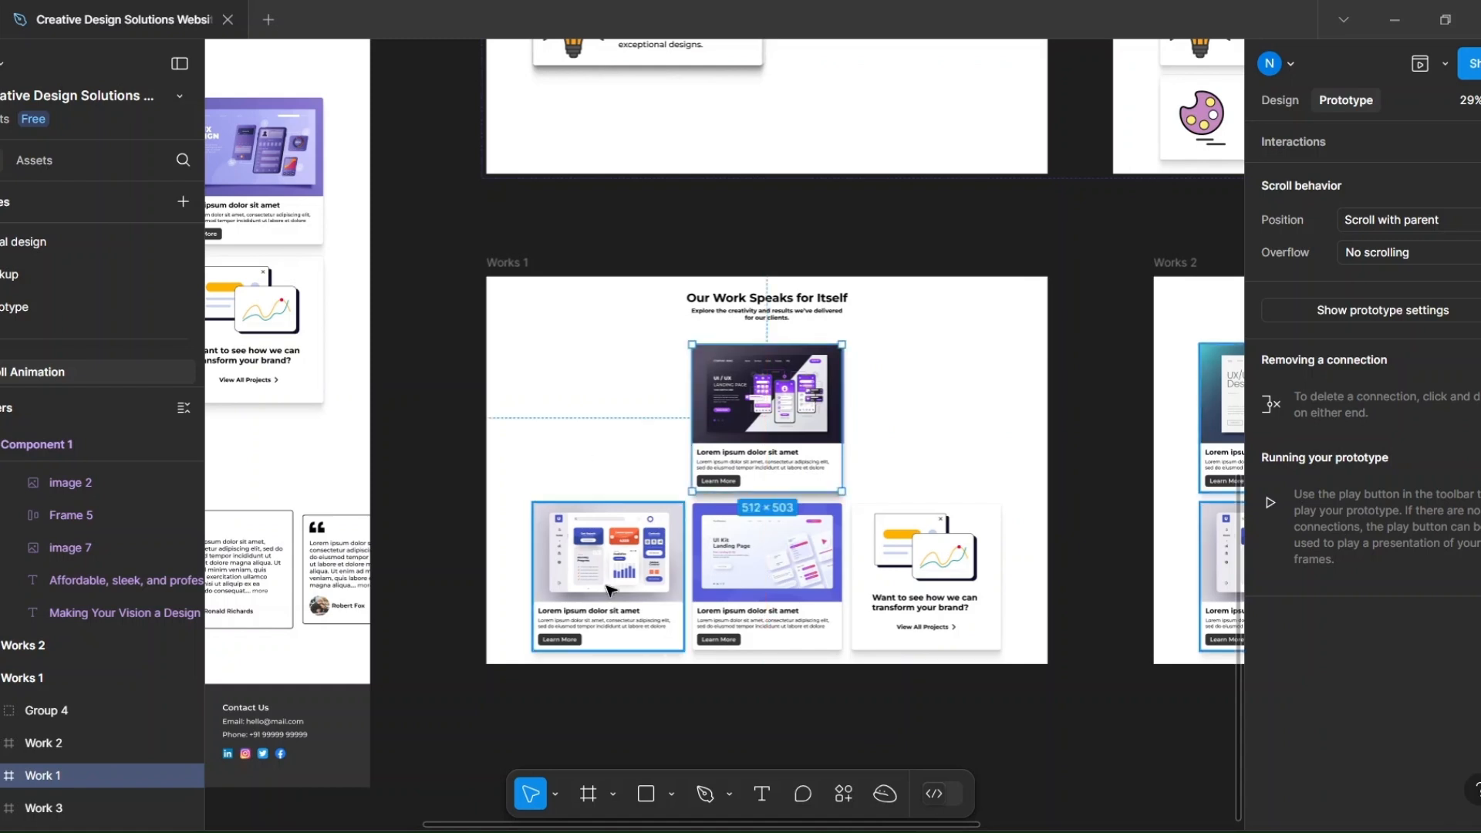
Move the Work 4 card in the Works 1 copy straight right until it is hidden behind the Work 5 card.
click(607, 591)
key(shift+Right)
key(shift+Right)
key(shift+Right)
key(shift+Right)
key(shift+Right)
key(shift+Right)
key(shift+Right)
key(shift+Right)
key(shift+Right)
key(shift+Right)
key(shift+Right)
key(shift+Right)
key(shift+Right)
key(shift+Right)
key(shift+Right)
key(shift+Right)
key(shift+Right)
key(shift+Right)
key(shift+Right)
key(shift+Right)
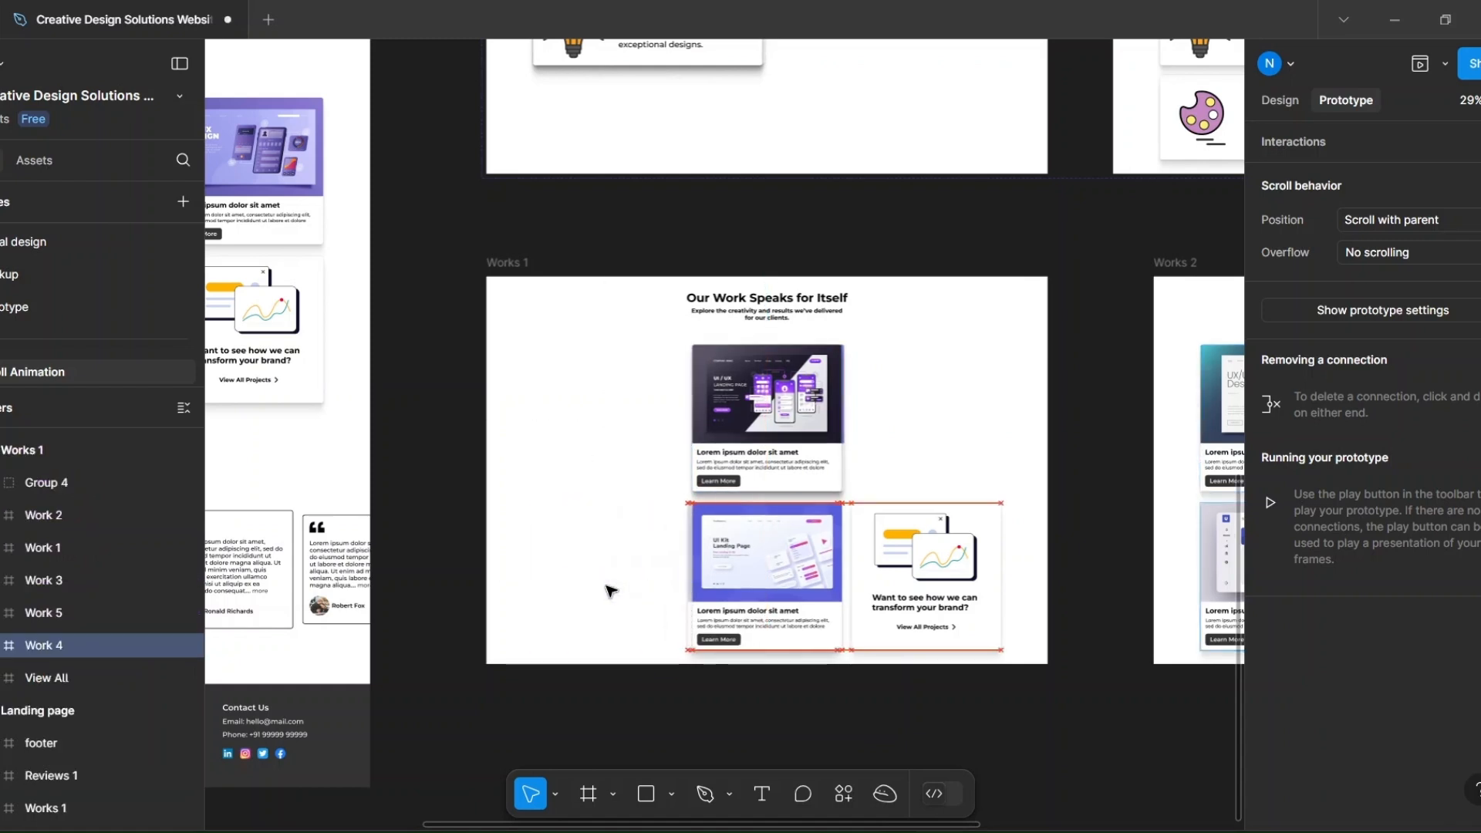
Move the View All card in the Works 1 copy straight left until it is hidden behind the Work 5 card.
click(1004, 571)
drag(1003, 571, 936, 593)
key(shift+Left)
key(shift+Left)
key(shift+Left)
key(shift+Left)
key(shift+Left)
key(shift+Left)
key(shift+Left)
key(shift+Left)
key(shift+Left)
key(shift+Left)
key(shift+Left)
key(shift+Left)
key(shift+Left)
key(shift+Left)
key(shift+Left)
key(shift+Left)
key(shift+Left)
key(shift+Left)
key(shift+Left)
key(shift+Left)
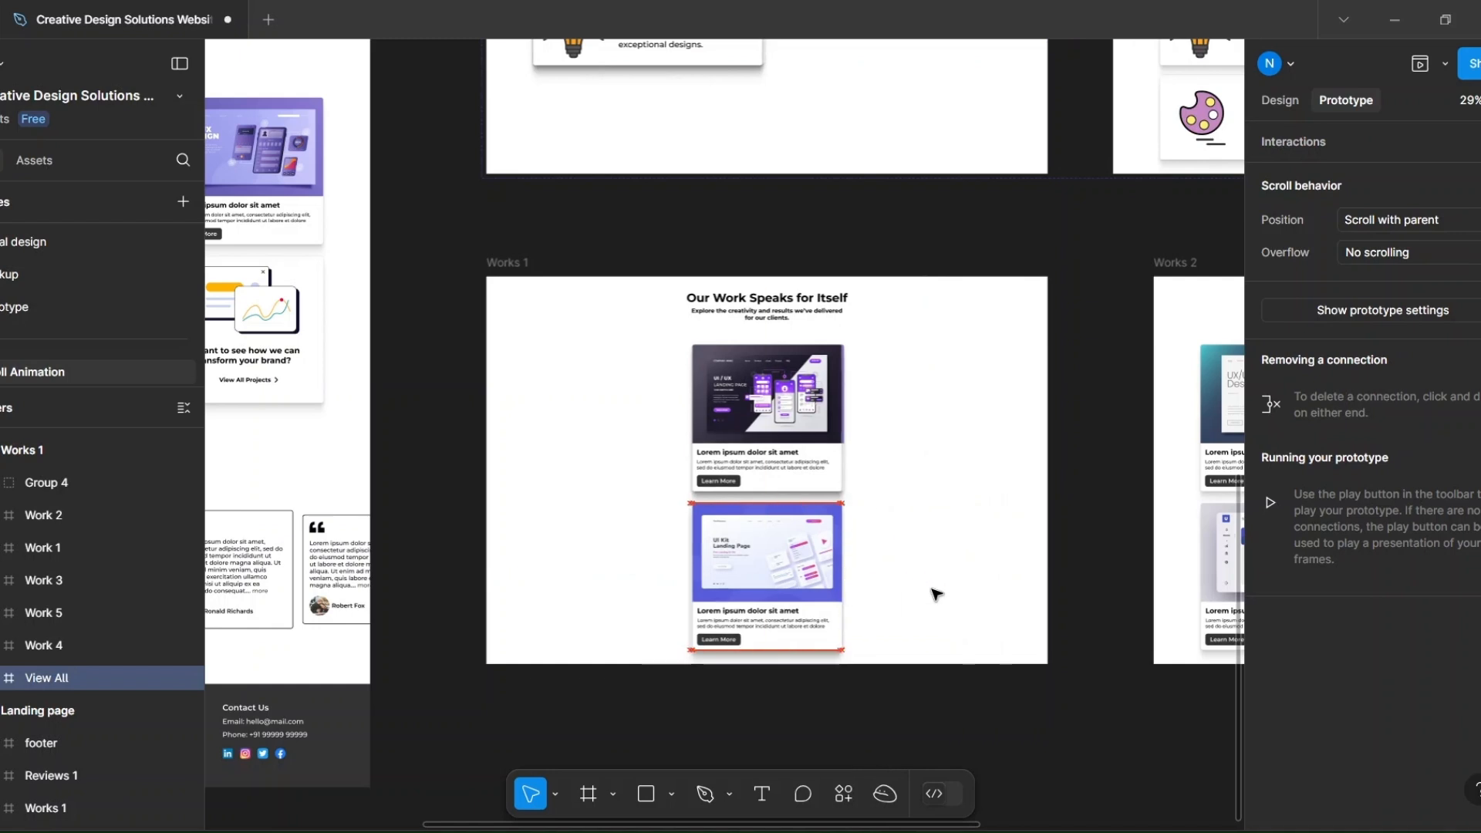
Combine the Works 1 and Works 2 frames into one component set with both as variants.
key(shift+Return)
shift+click(1174, 266)
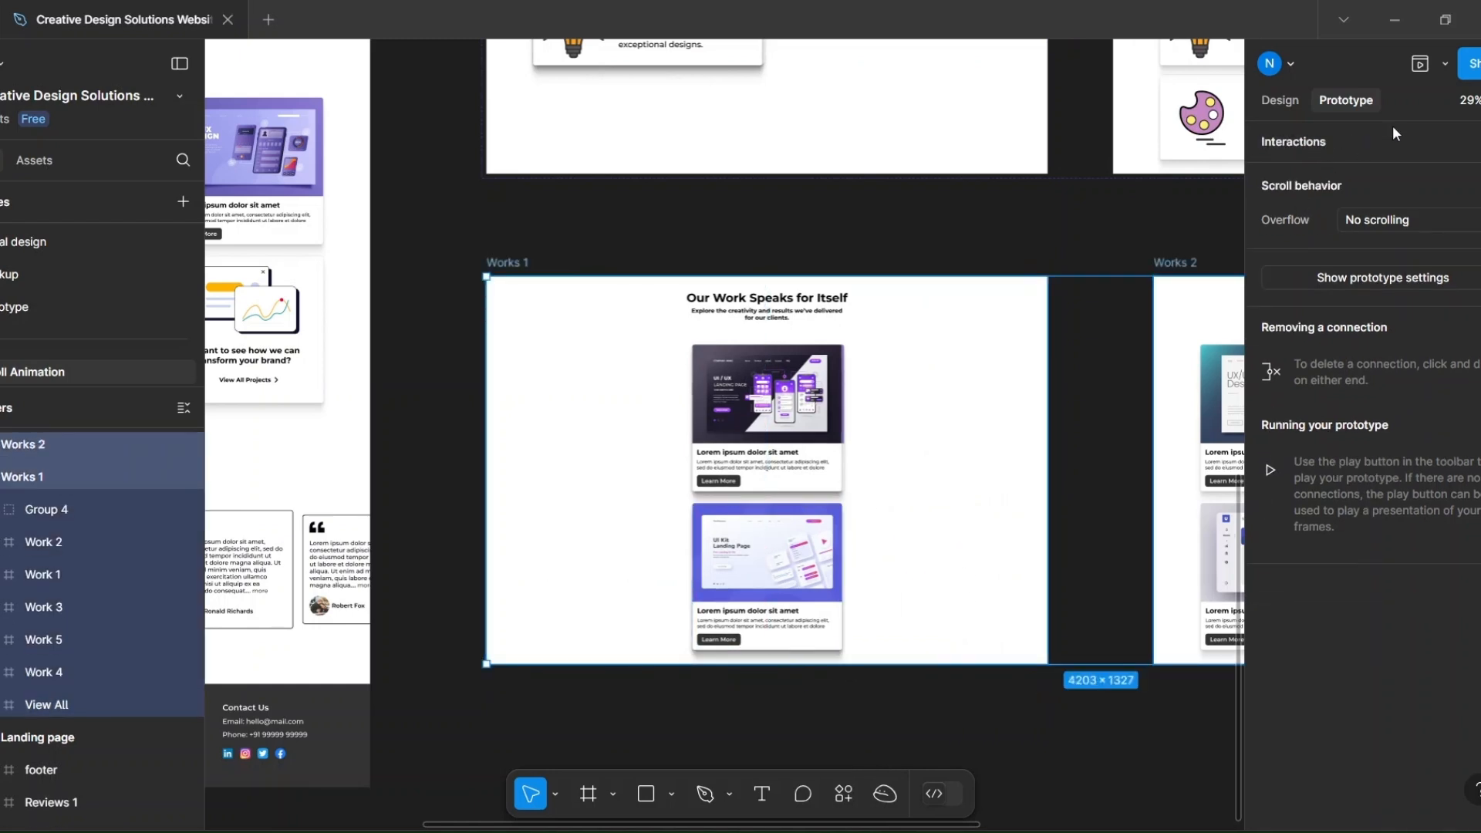
click(1281, 100)
click(1418, 145)
click(1377, 229)
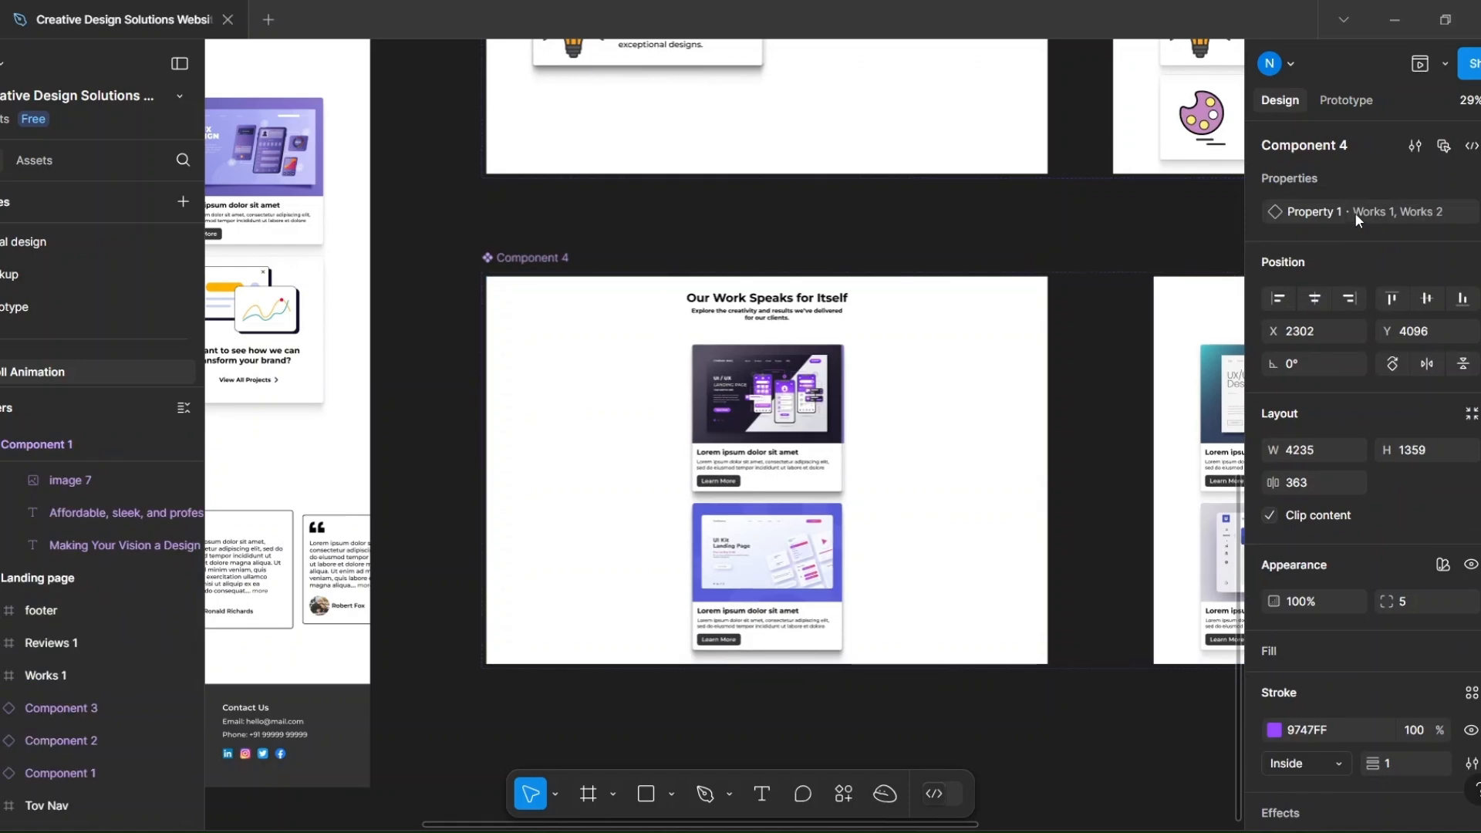
Add a Mouse enter interaction from Component 4's Works 1 variant that changes to Works 2 with Smart animate.
click(1346, 100)
click(964, 470)
drag(1048, 470, 1150, 470)
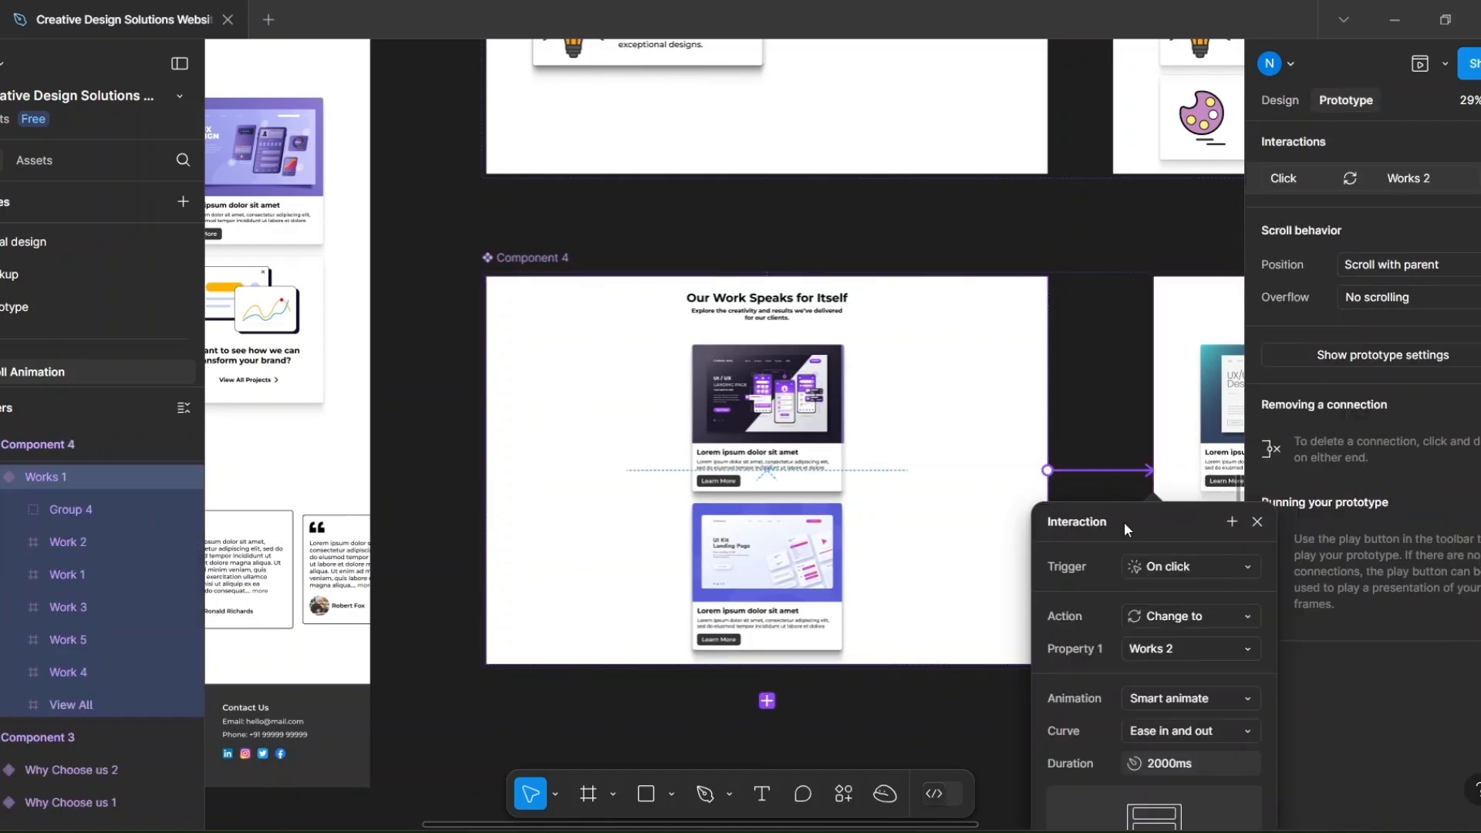
drag(1123, 521, 870, 175)
click(997, 221)
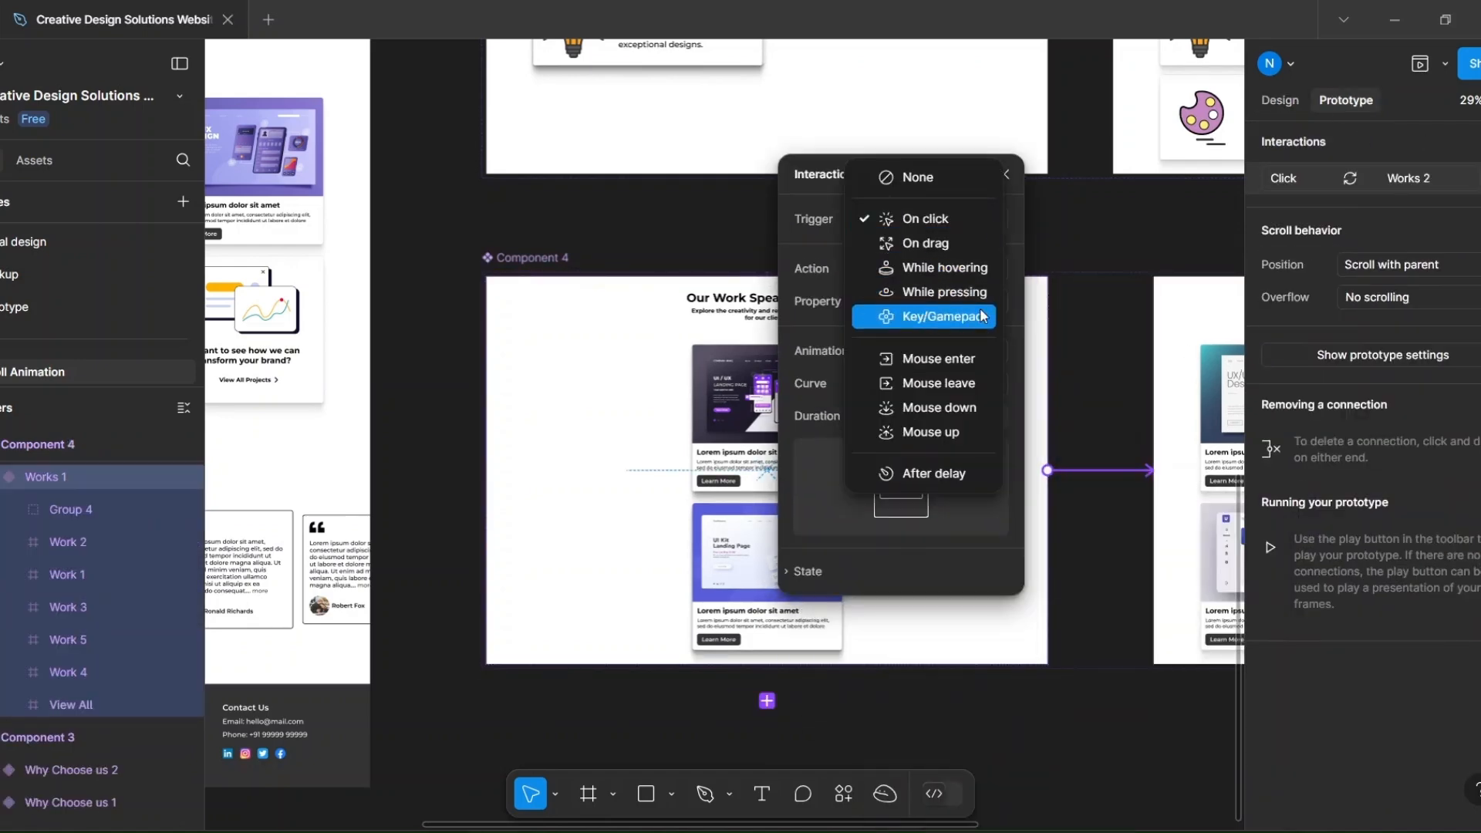
click(974, 354)
click(1003, 174)
Replace the Landing page's Works 1 section with an instance of Component 4's Works 1 variant.
scroll(879, 420, down, 5)
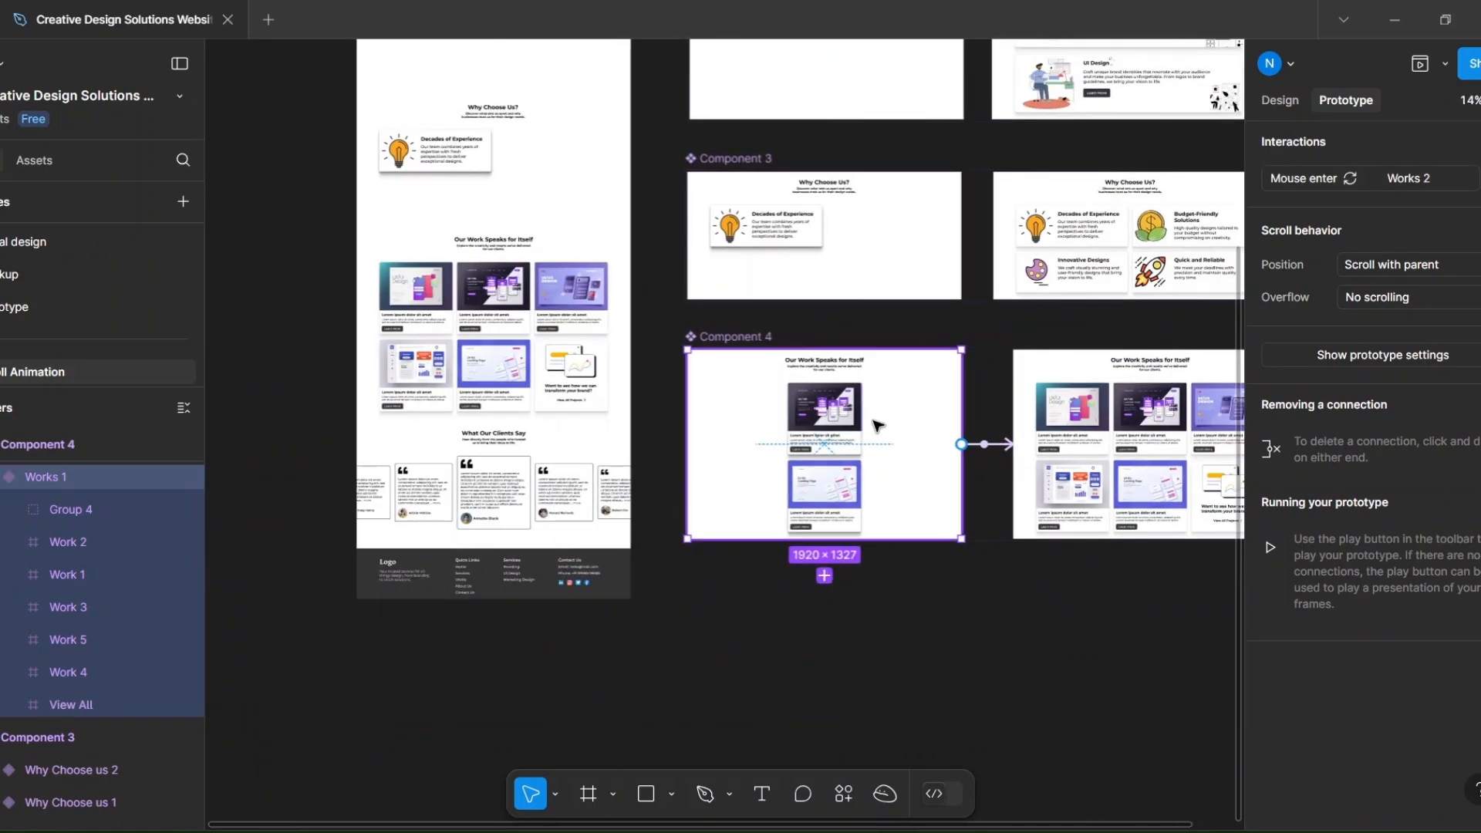
click(586, 382)
key(ctrl+shift+r)
Copy the Reviews 1 section from the Landing page to below Component 4.
scroll(574, 409, down, 1)
click(557, 424)
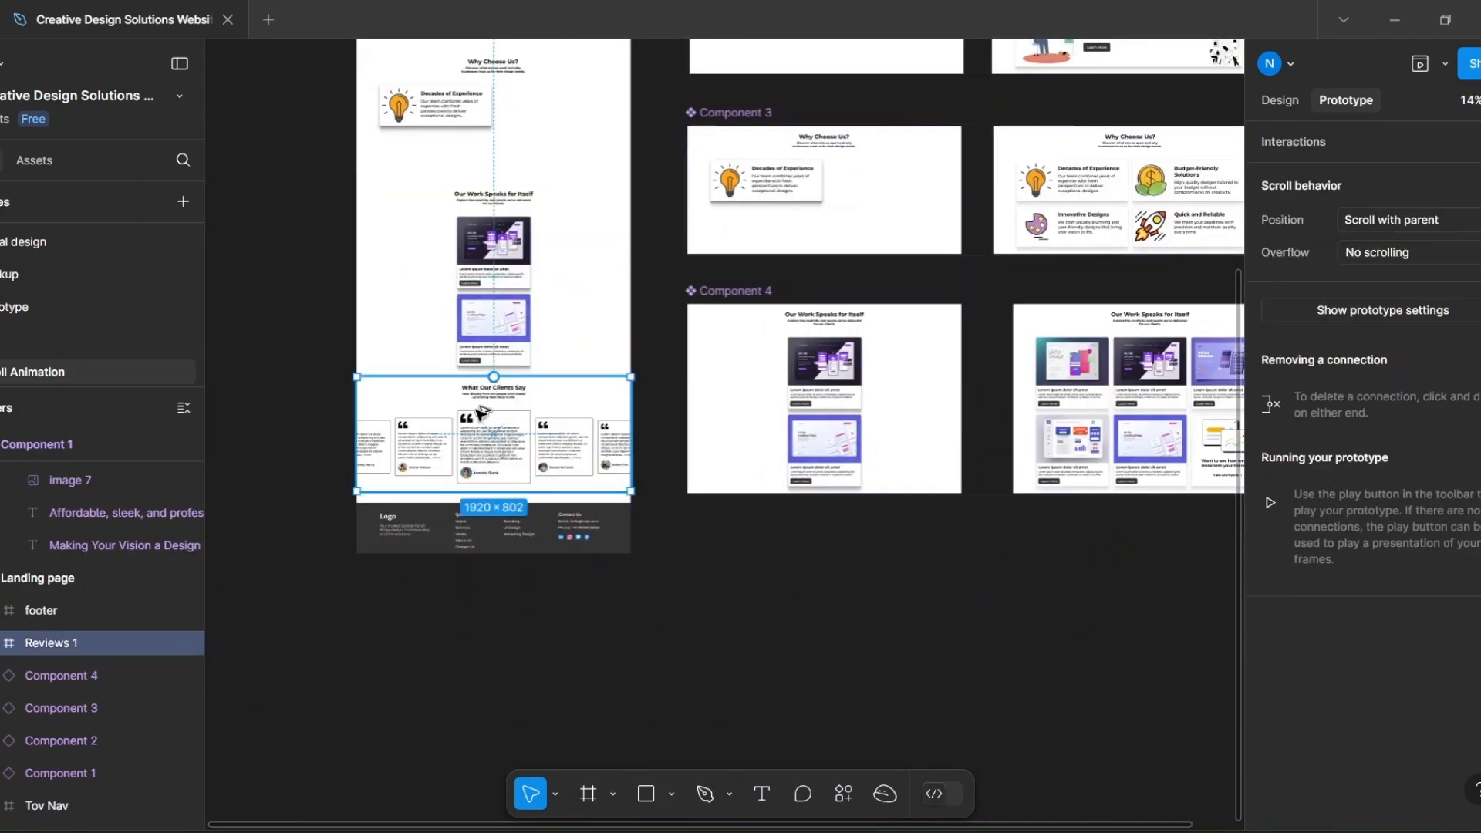
drag(480, 411, 809, 594)
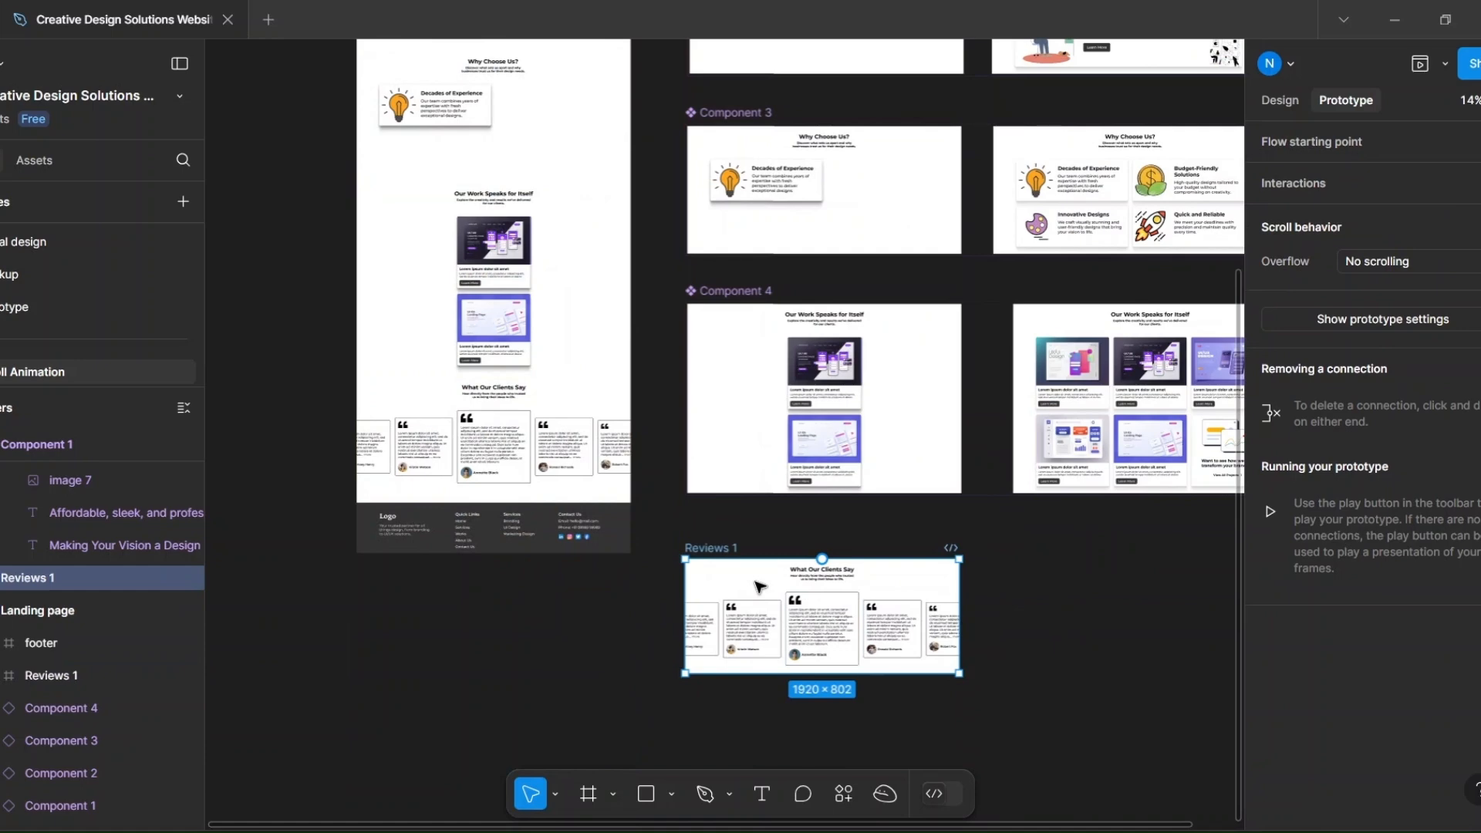